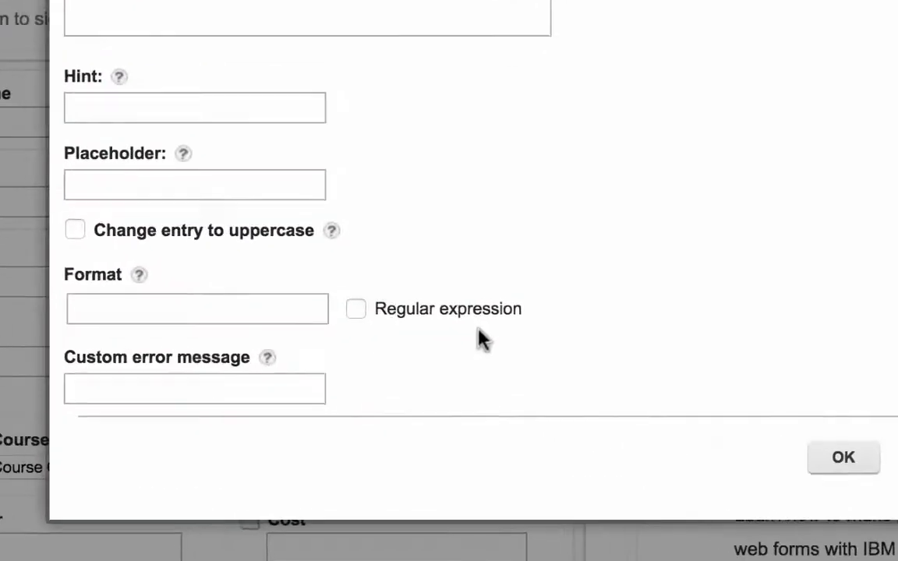
Step: Restrict the Phone format to the #-###-###-#### or ###-###-#### patterns
mouse_move(123, 265)
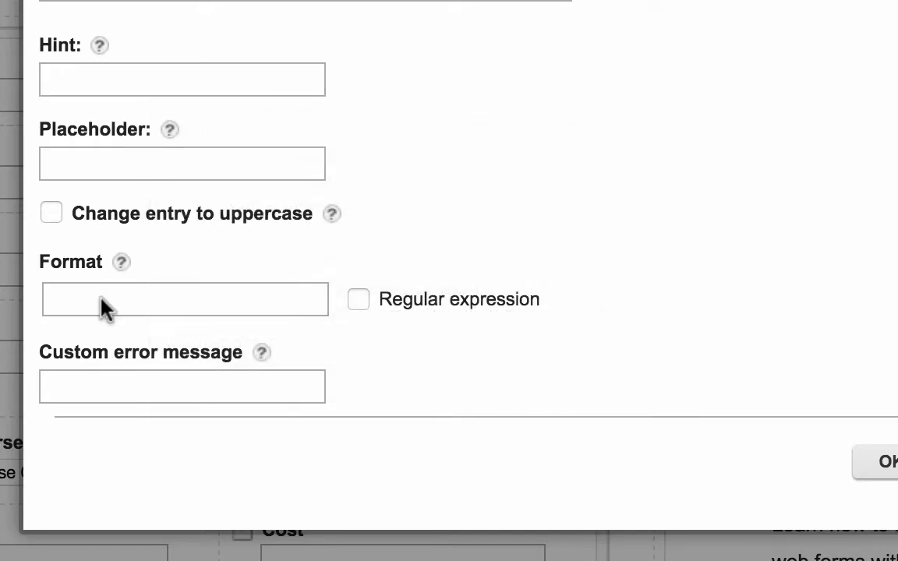
click(104, 307)
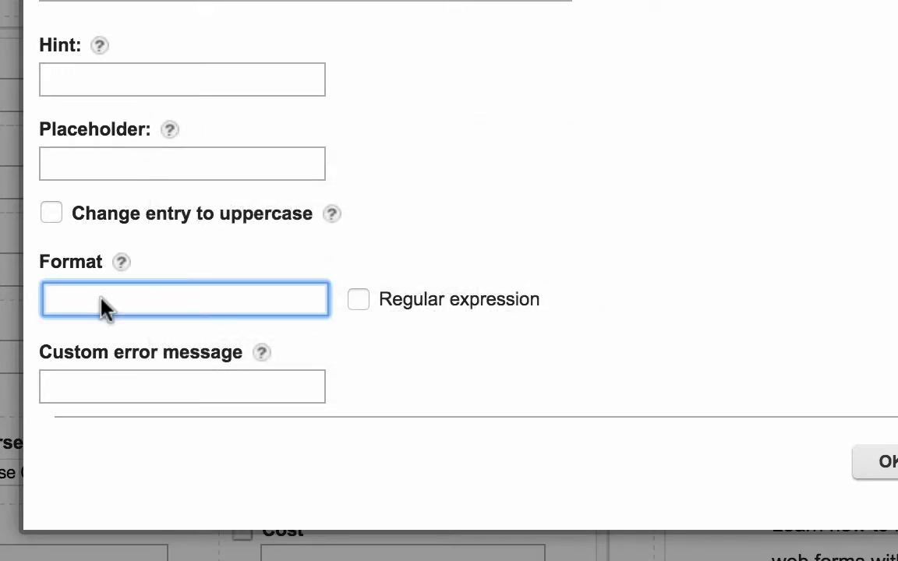
text(#)
click(121, 343)
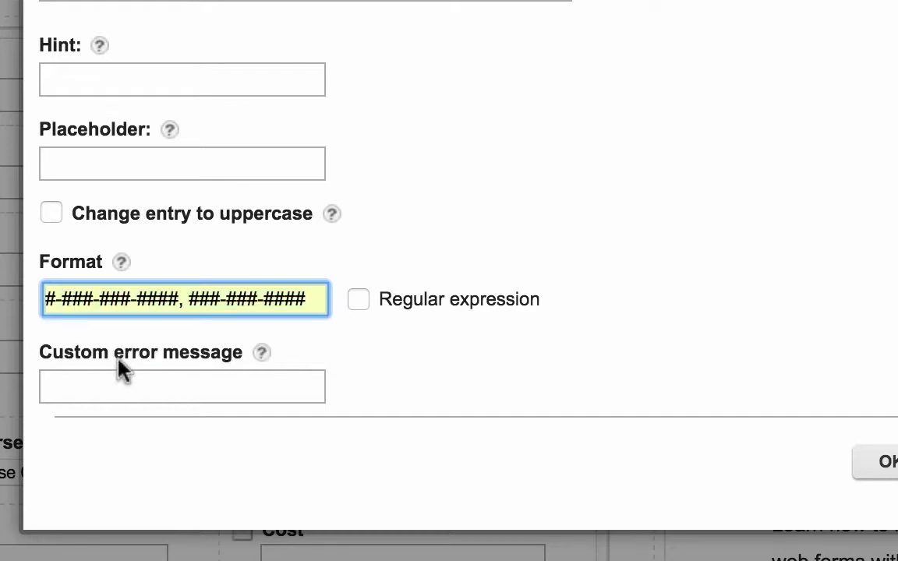
Step: Set 'enter valid phone number' as the custom error message and clear the placeholder text
click(120, 388)
text(enter valid phone number)
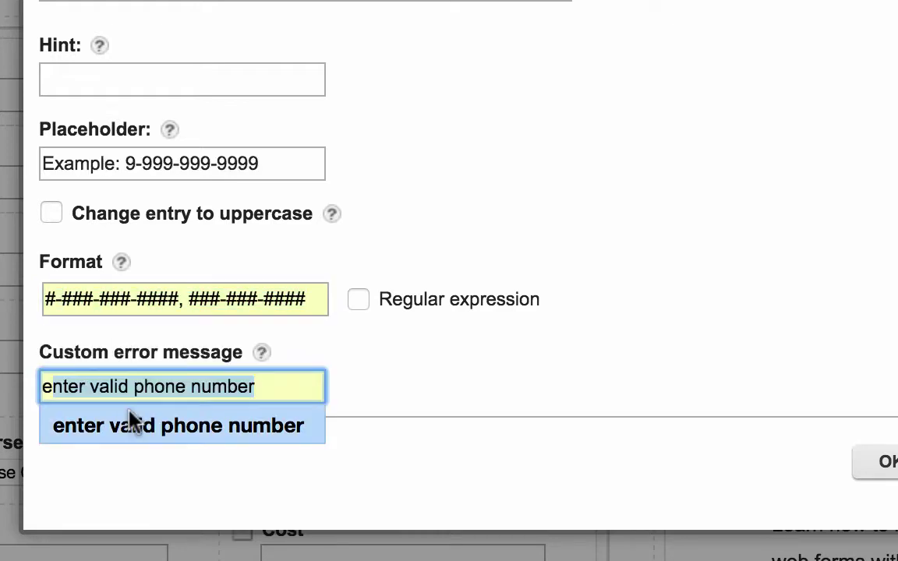
click(132, 428)
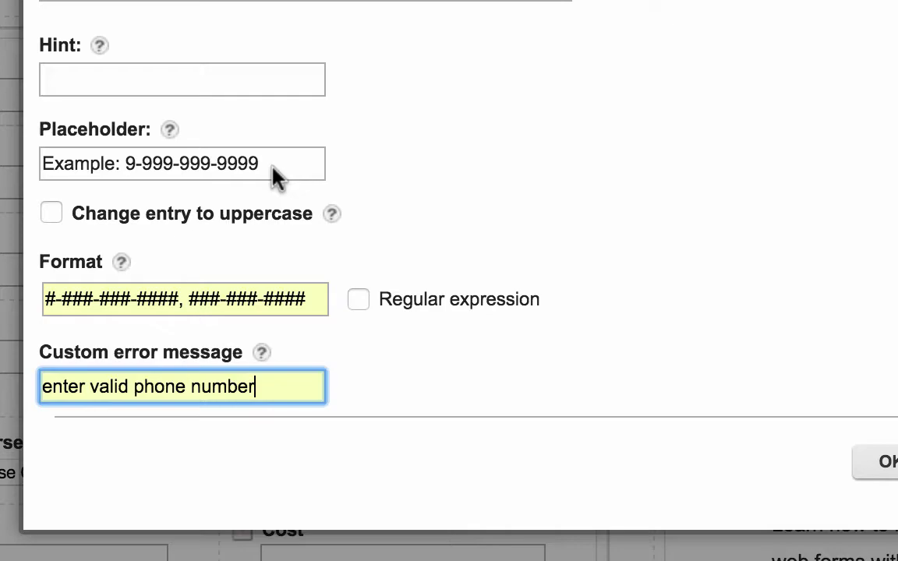
drag(269, 170, 10, 168)
key(BackSpace)
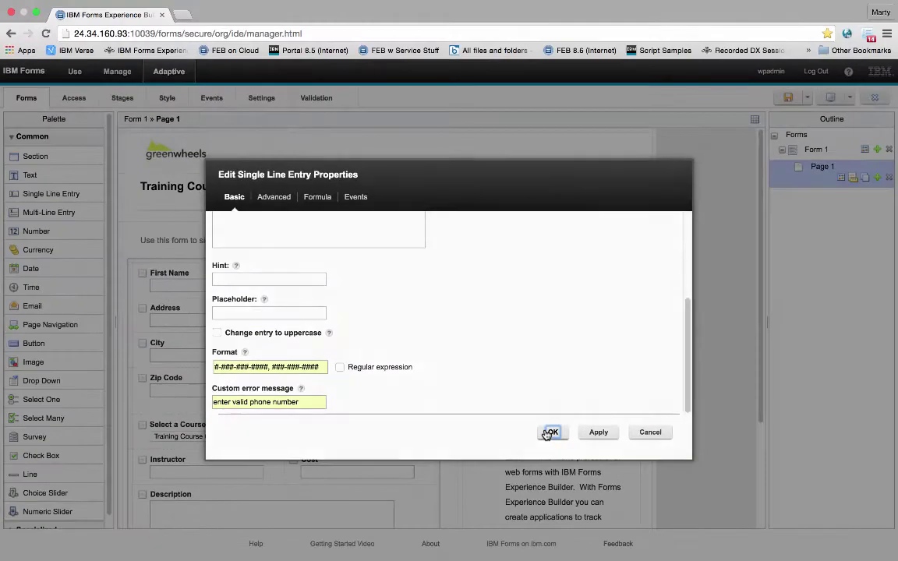
Step: Apply the Phone settings, preview the form, and enter 111 to trigger the validation error
click(549, 432)
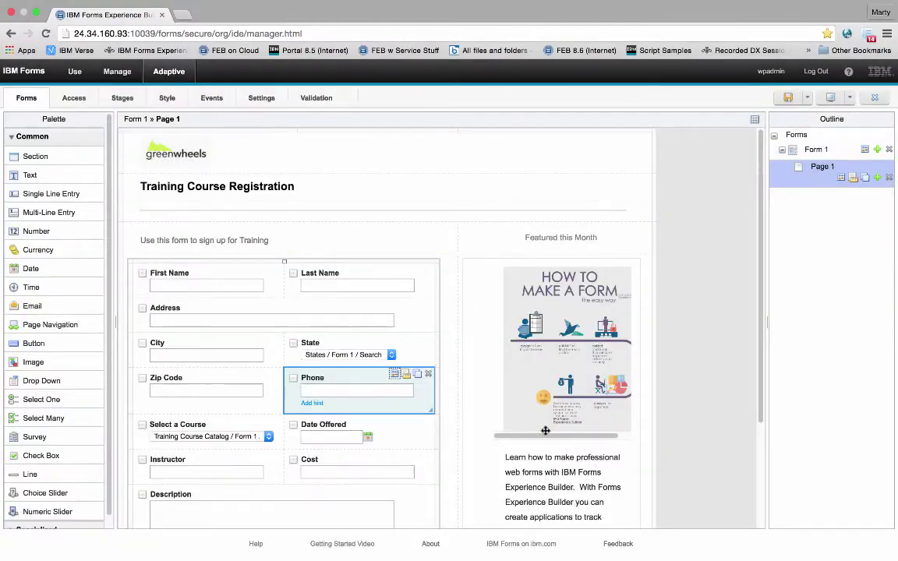
click(826, 103)
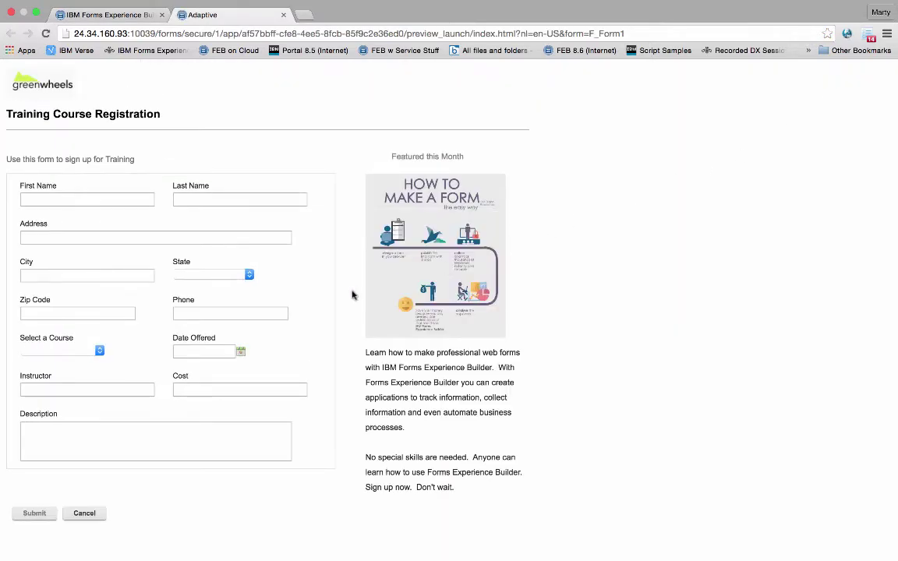
click(262, 318)
text(111)
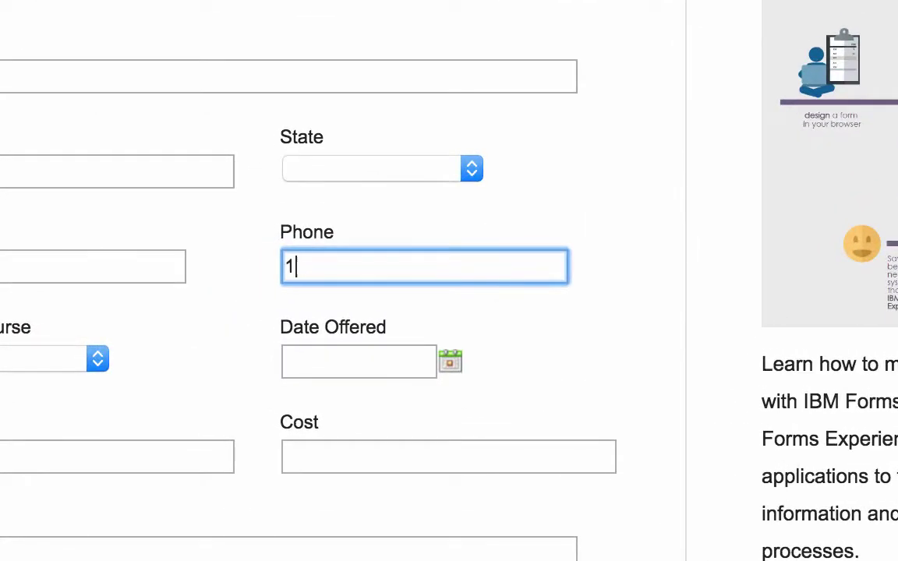
click(490, 325)
click(499, 273)
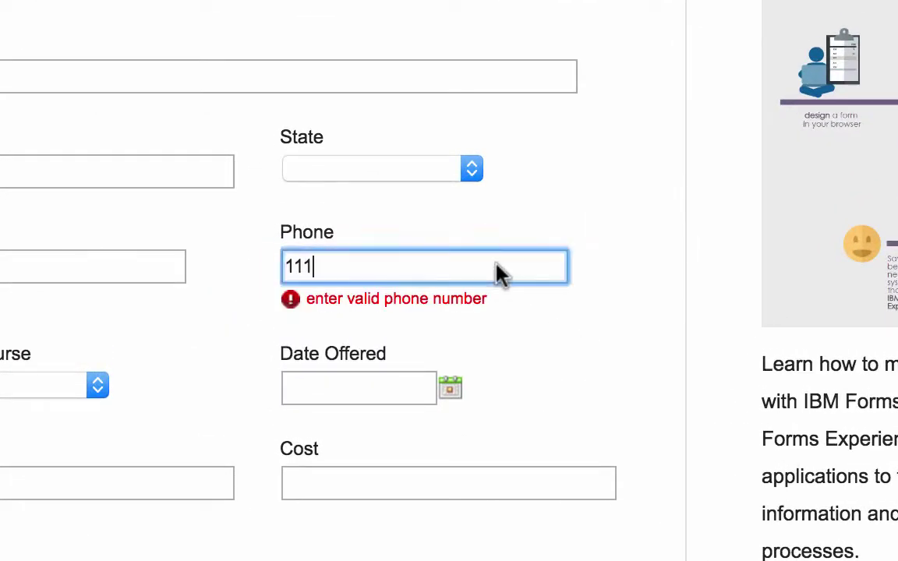
key(BackSpace)
key(BackSpace)
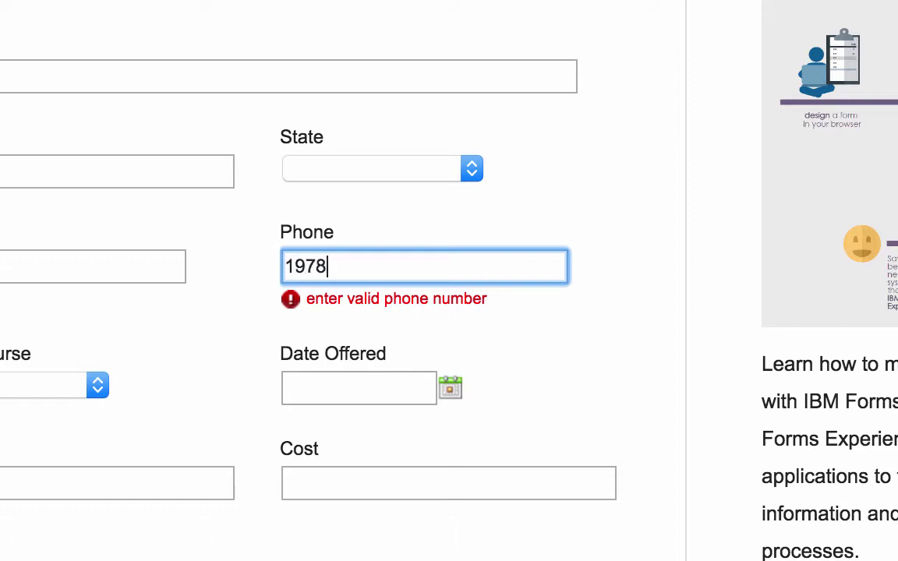
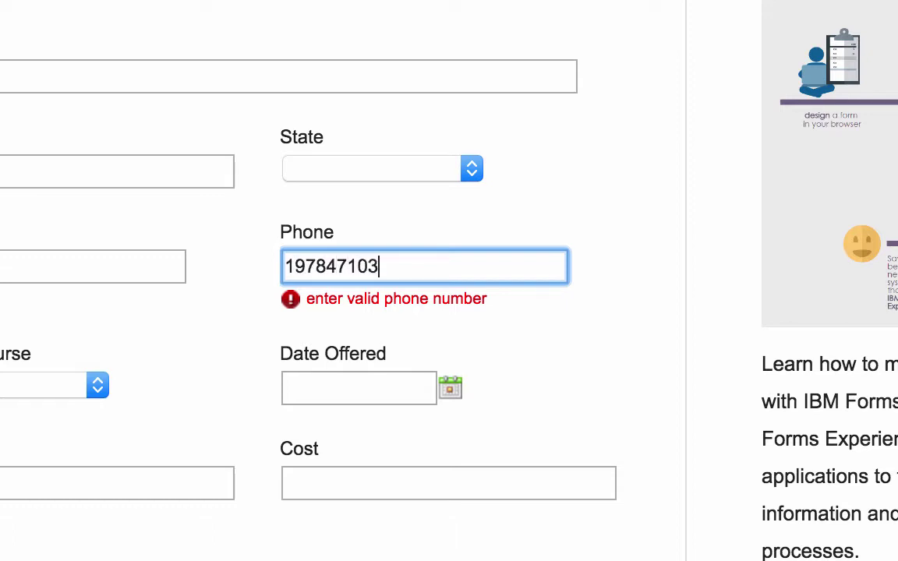
key(Tab)
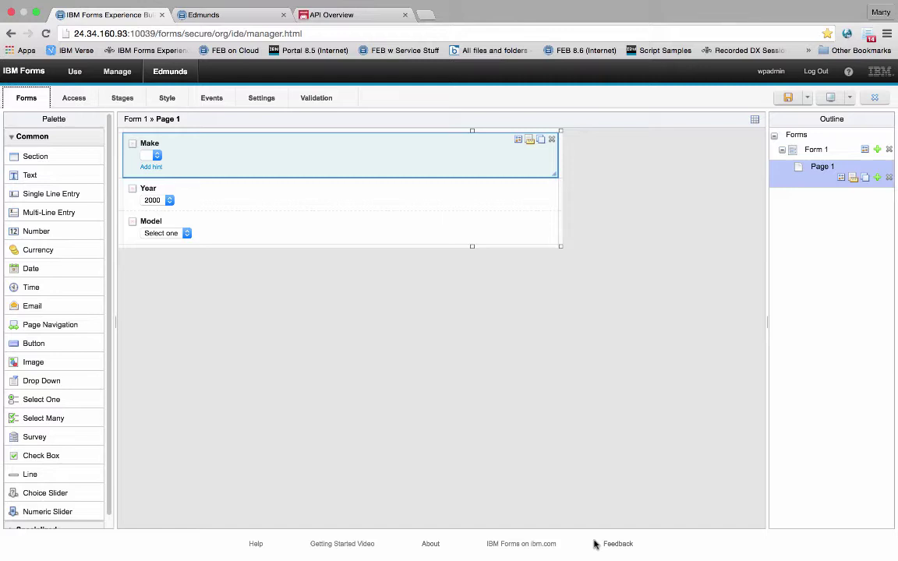
Step: Open the Edmunds Spec: Make documentation and its Get a List of Car Makes endpoint page
click(367, 16)
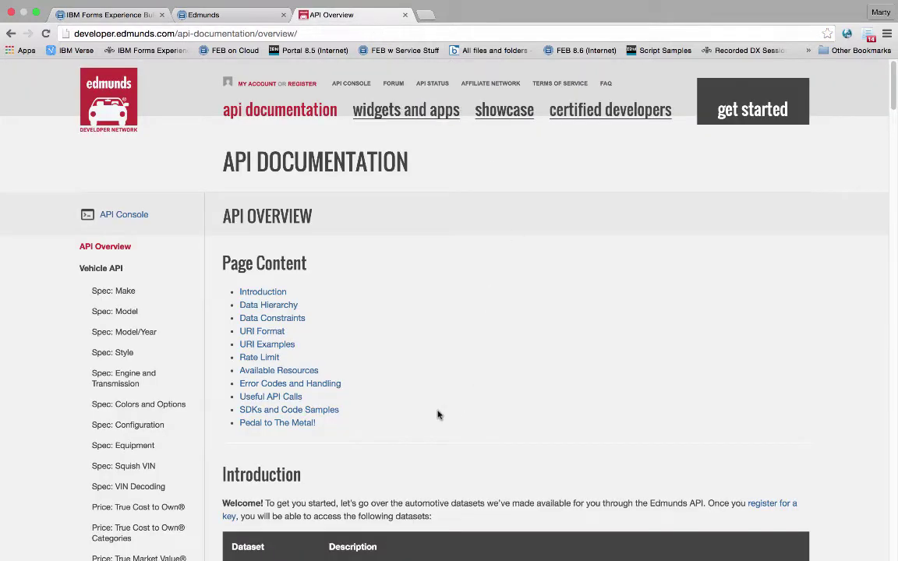
click(124, 291)
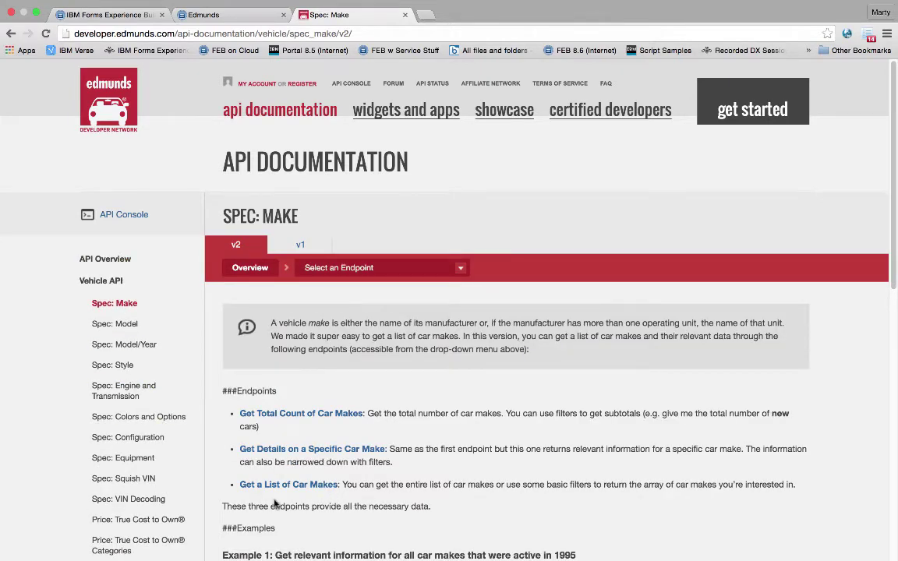
click(295, 485)
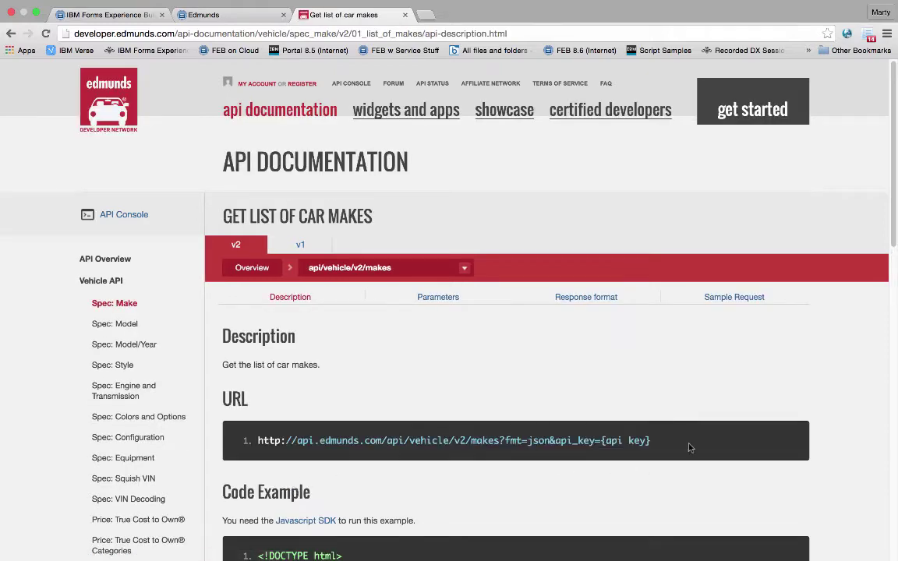
Step: Switch the Make drop-down's options to come from a new service configuration
click(94, 14)
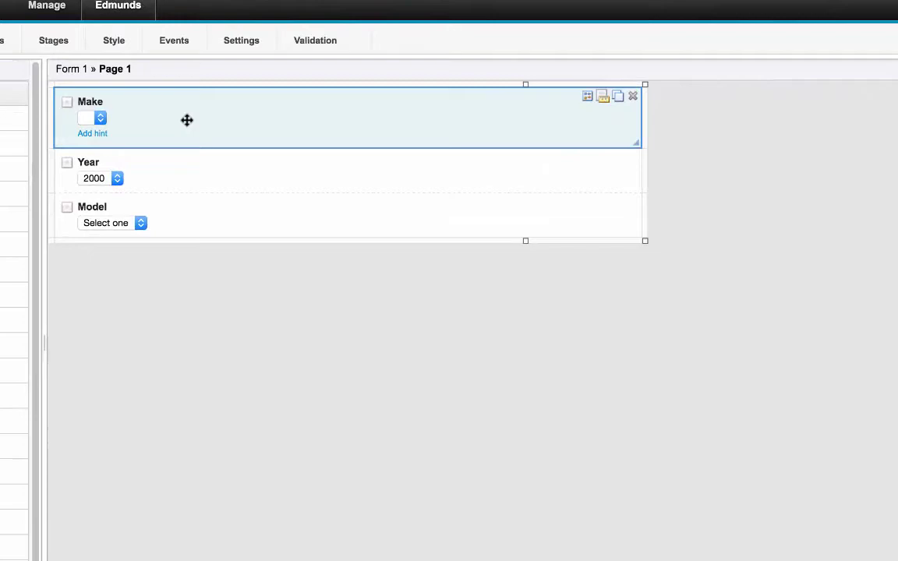
click(613, 81)
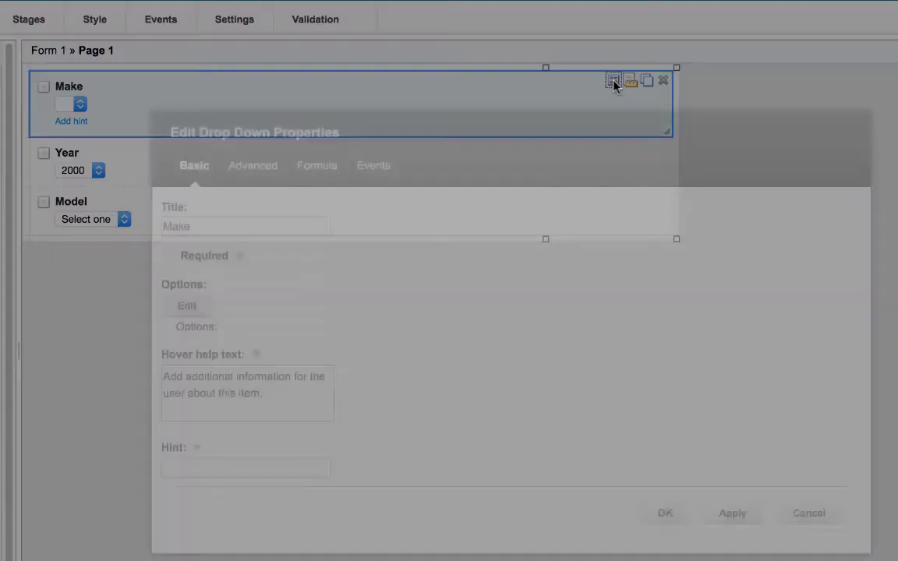
click(189, 306)
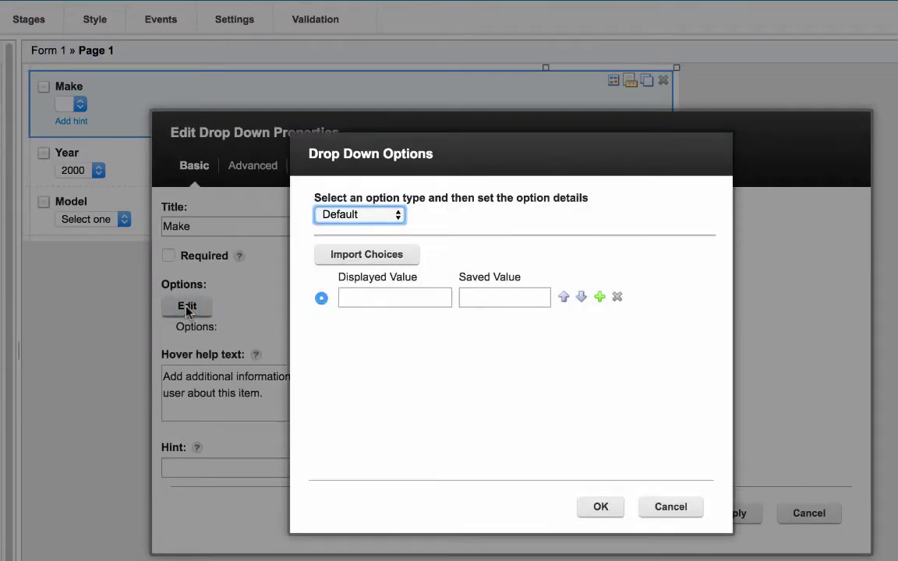
click(367, 218)
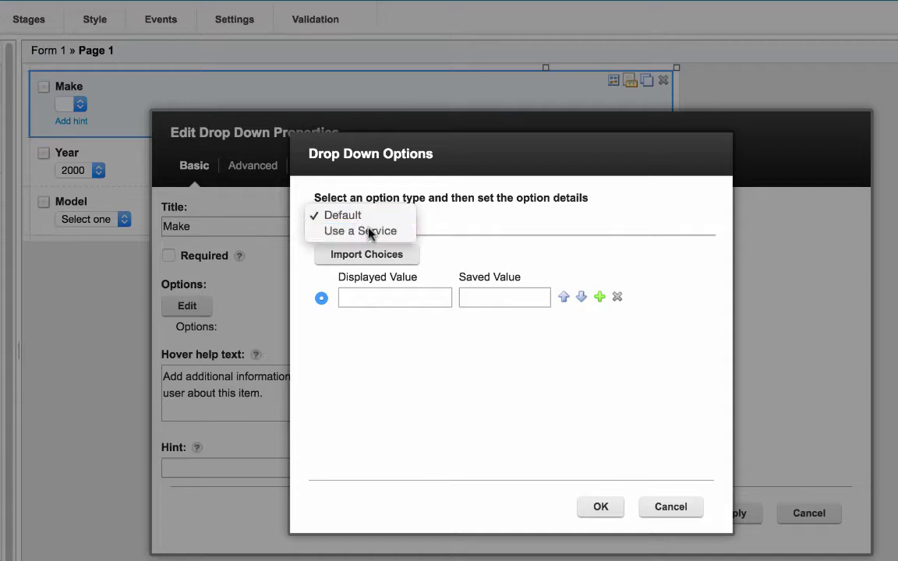
click(371, 232)
click(369, 286)
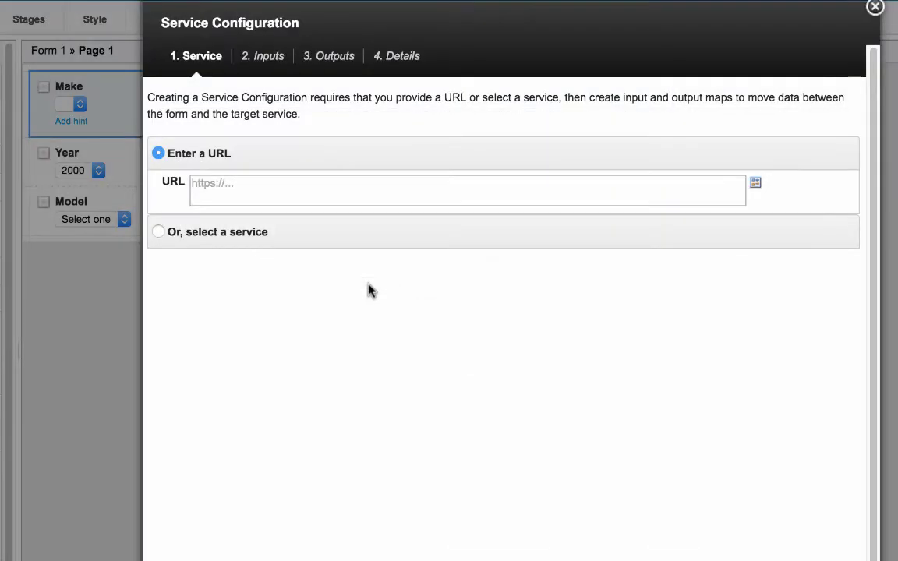
Step: Paste the Edmunds car-makes URL and make the fmt and api_key parameters non-assignable
click(271, 192)
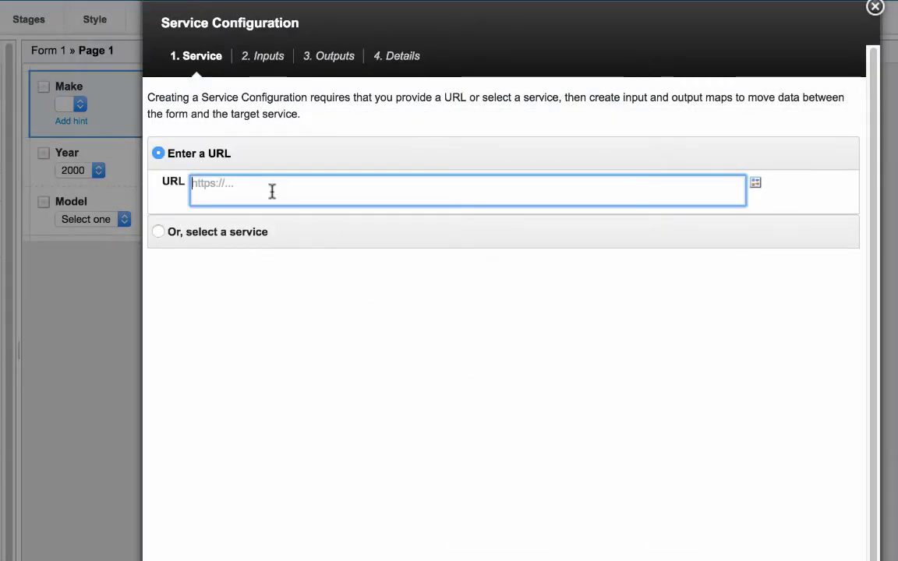
key(super+v)
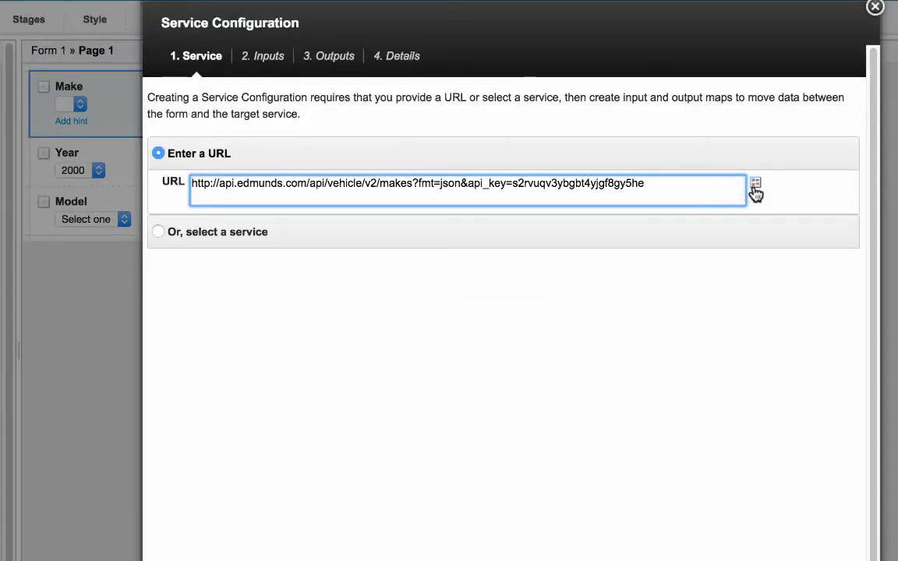
click(755, 187)
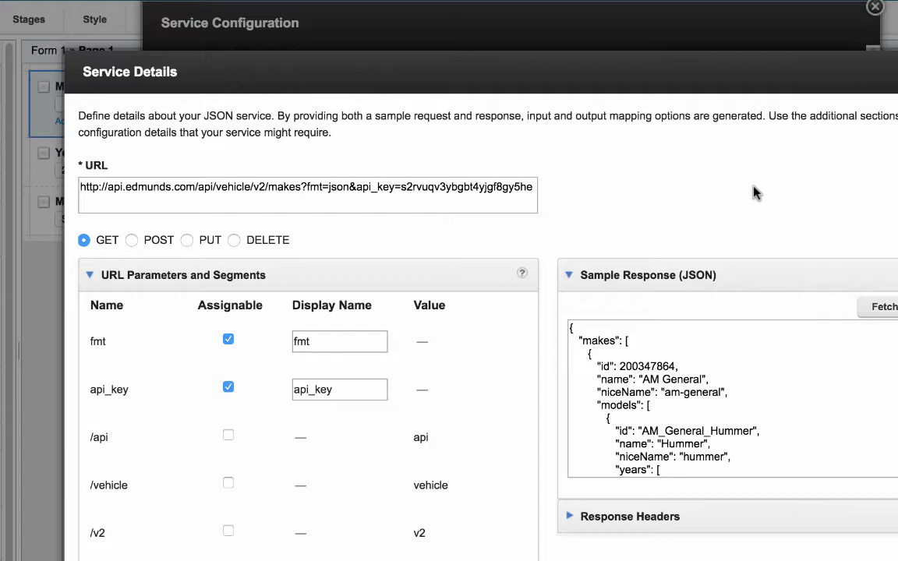
click(227, 341)
click(227, 386)
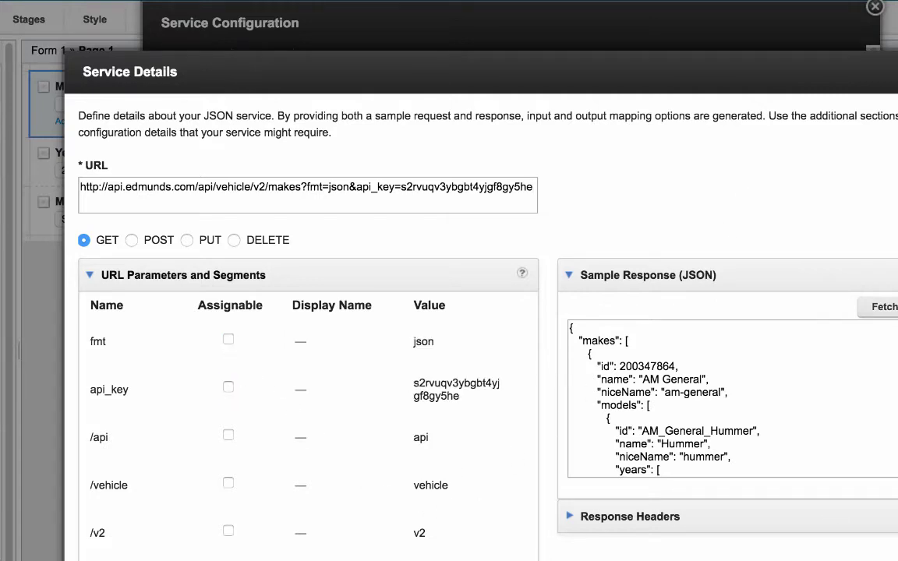
scroll(732, 397, down, 20)
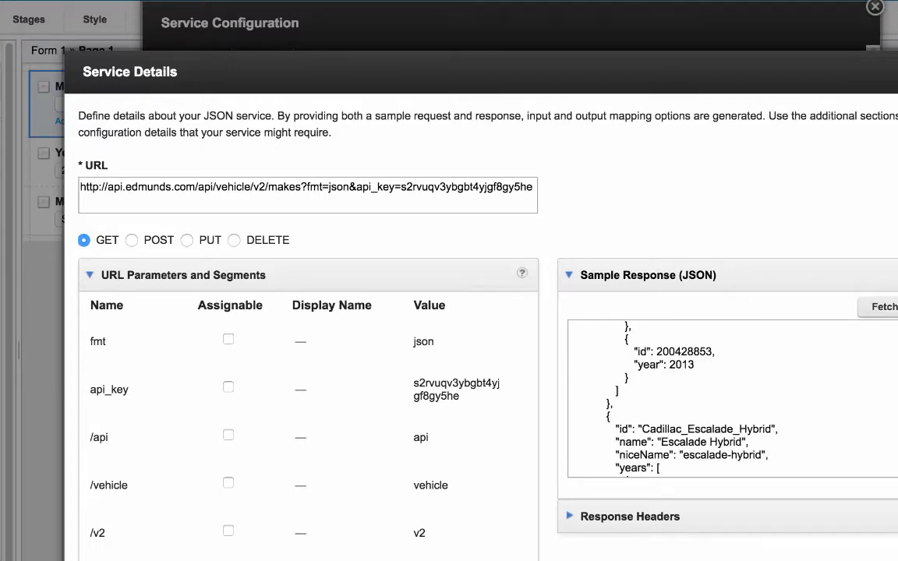
Step: Go to the service outputs and pick makes > name as the source value
click(785, 555)
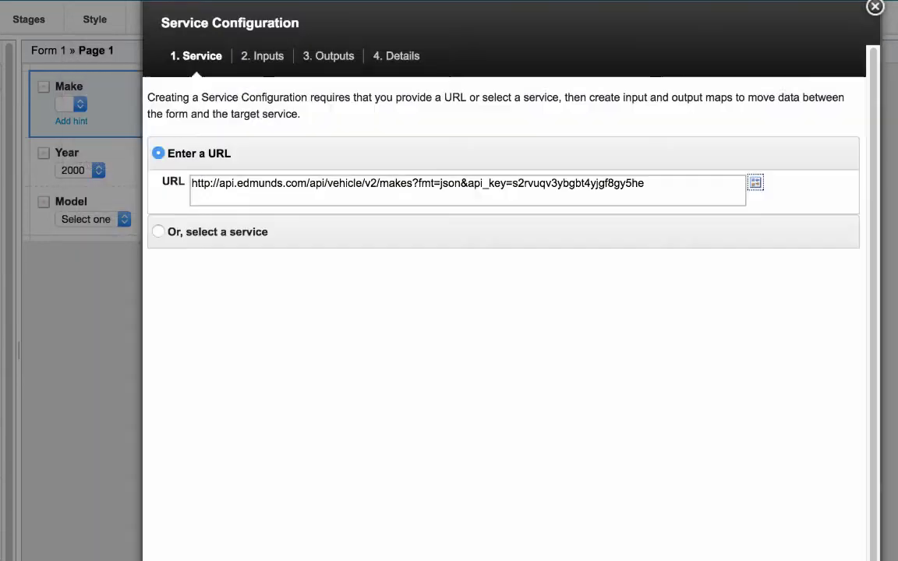
click(266, 63)
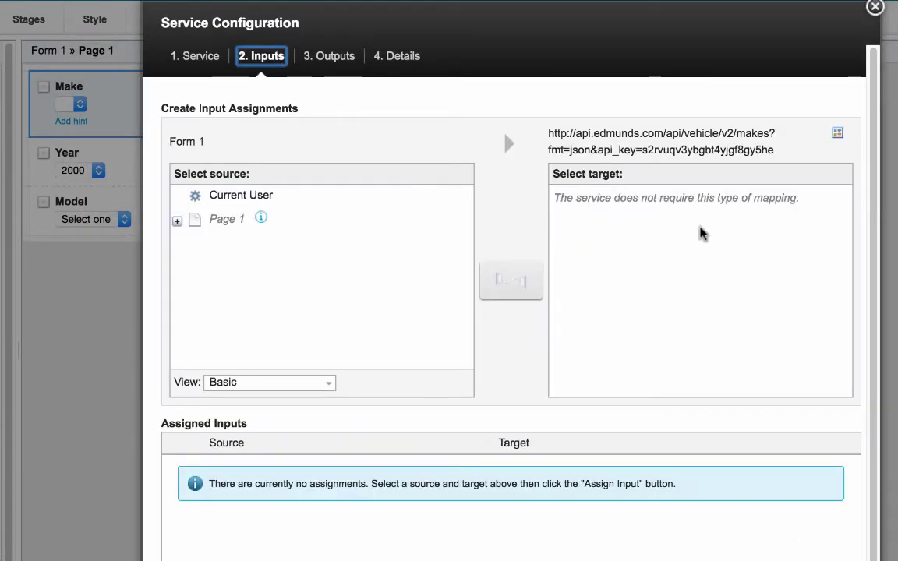
click(347, 63)
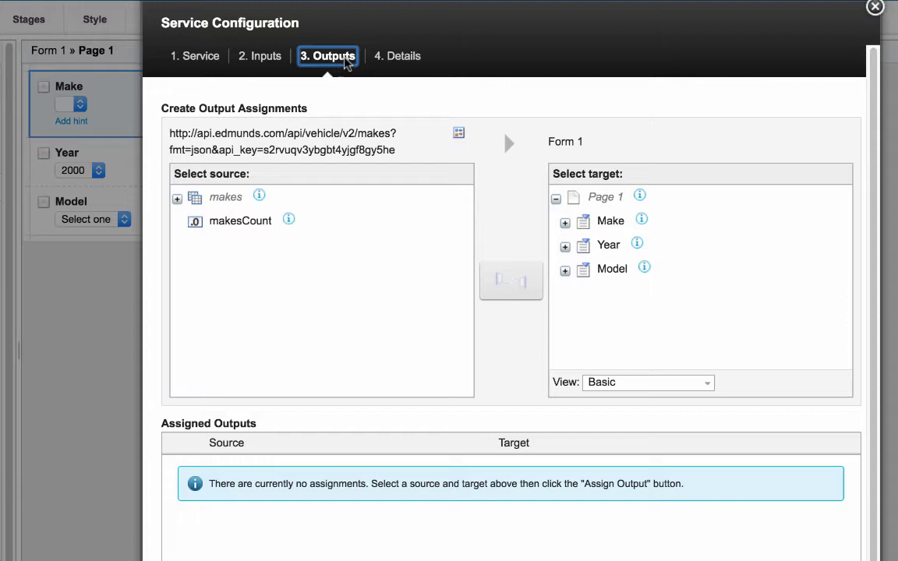
click(177, 201)
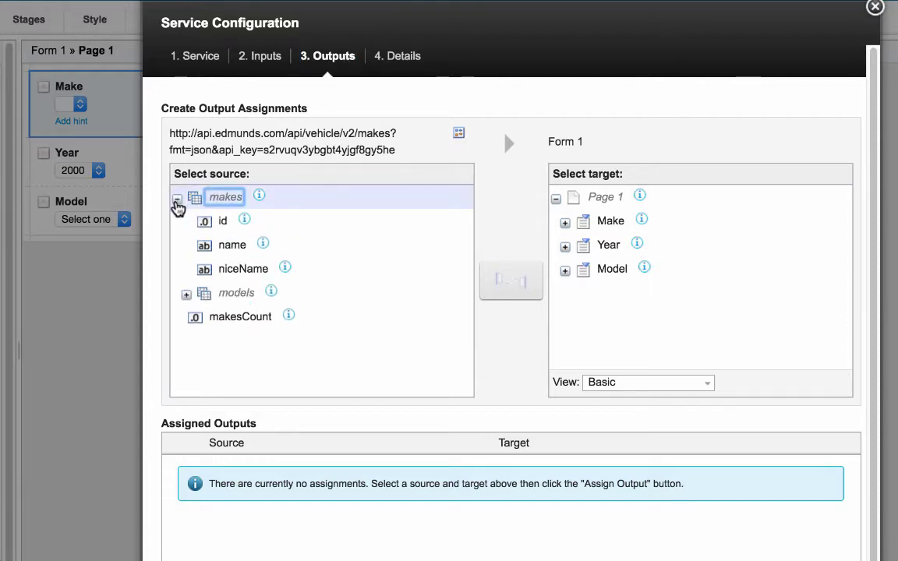
click(227, 246)
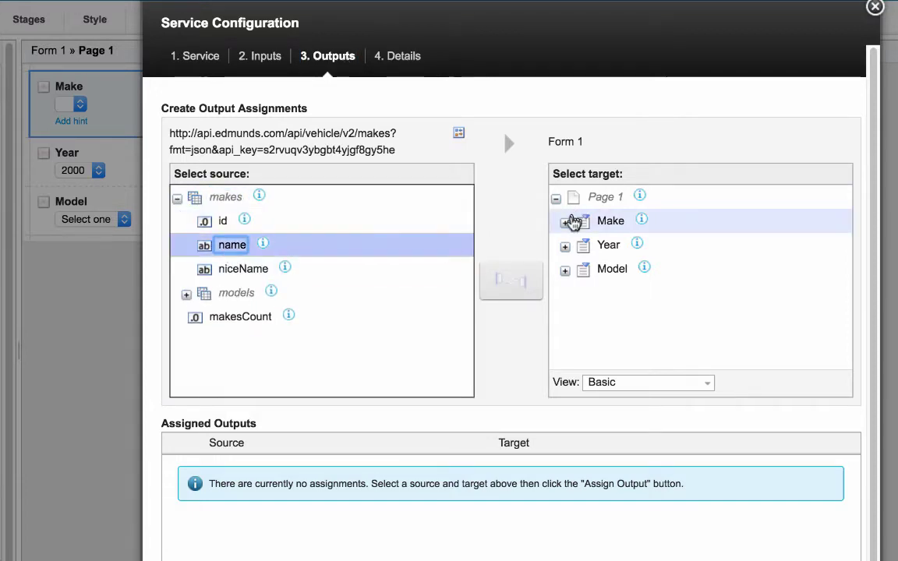
Step: Map makes > name to Make's Saved Value and Displayed Value, then apply and save the properties
click(567, 223)
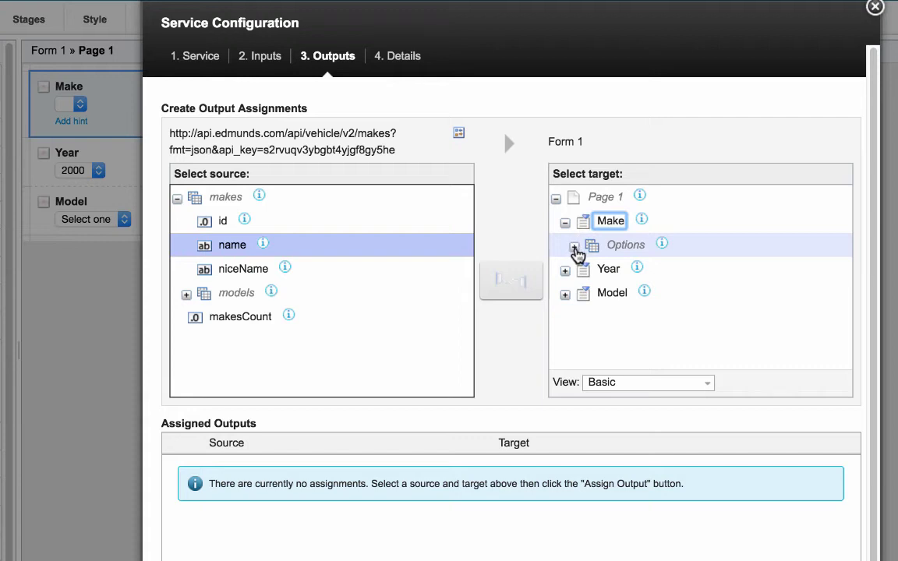
click(574, 248)
click(624, 270)
click(513, 282)
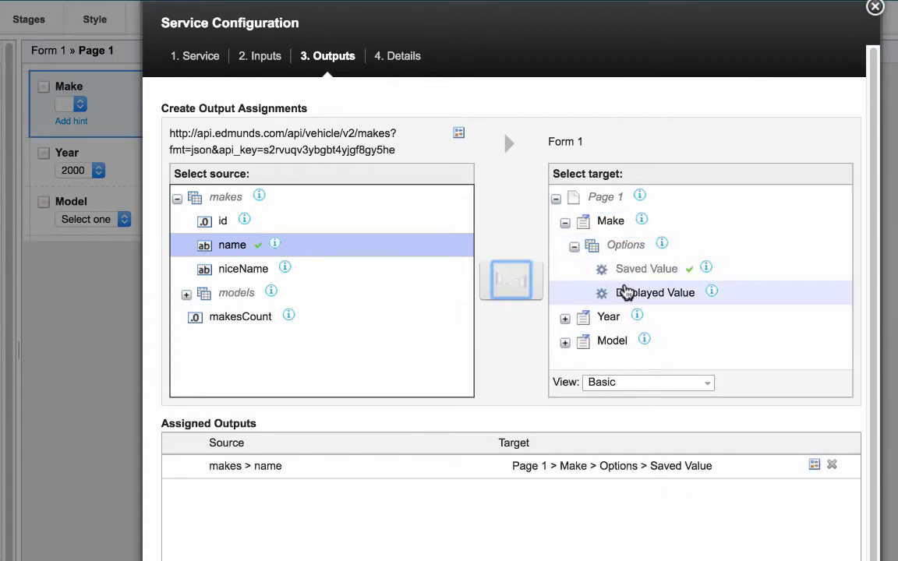
click(625, 291)
click(514, 287)
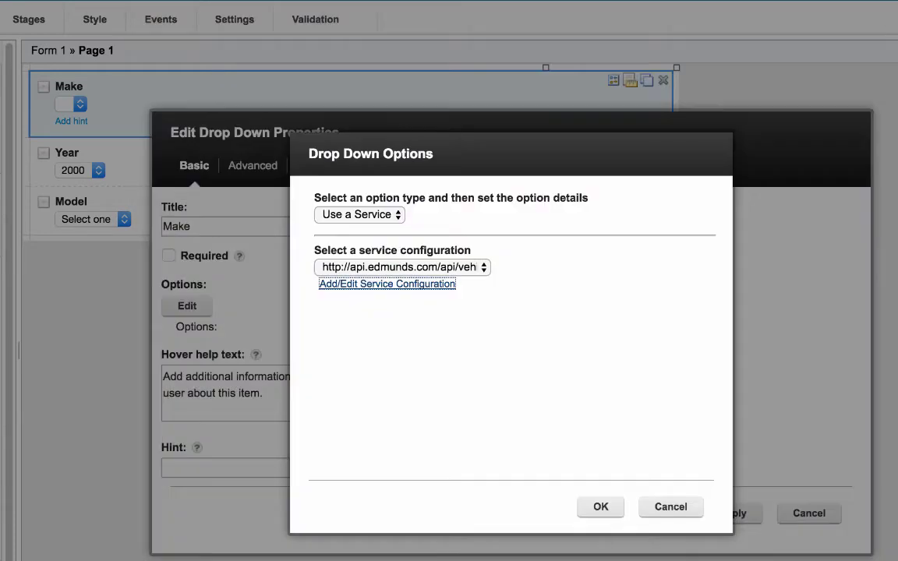
click(597, 508)
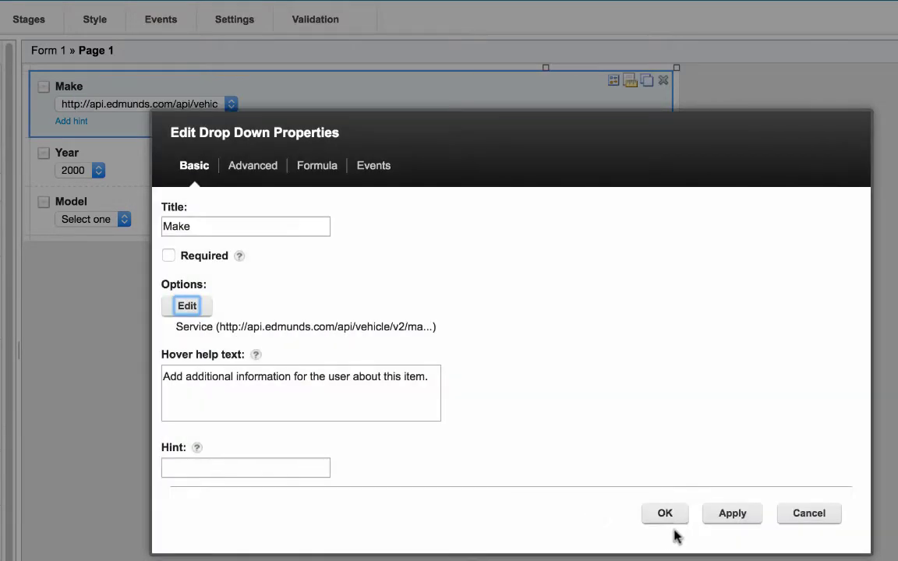
click(672, 516)
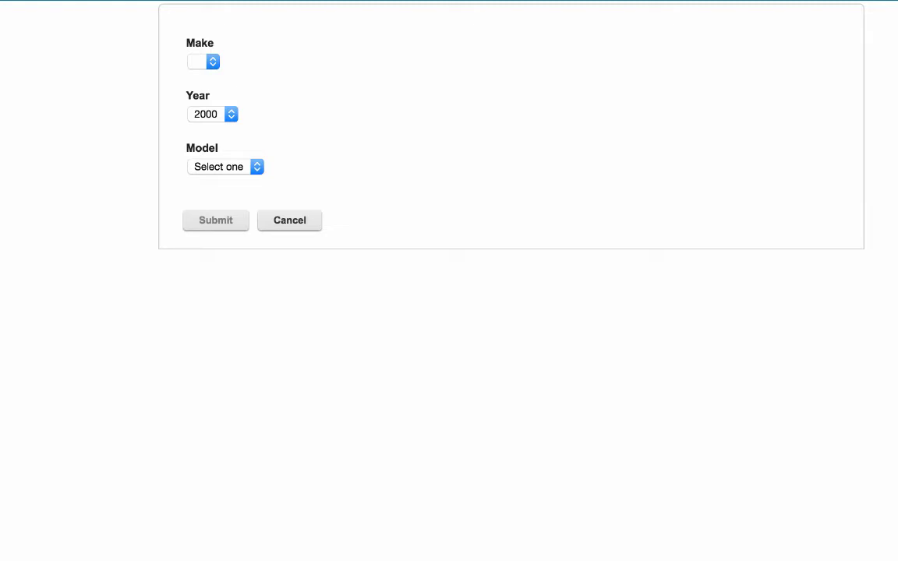
Step: Choose Chevrolet and 2012 and check the resulting Model list
click(247, 61)
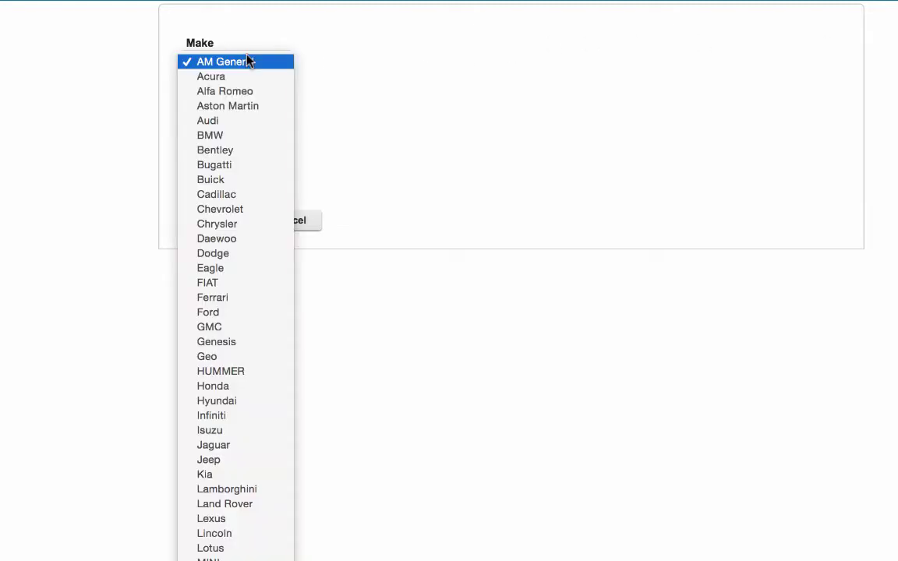
click(221, 209)
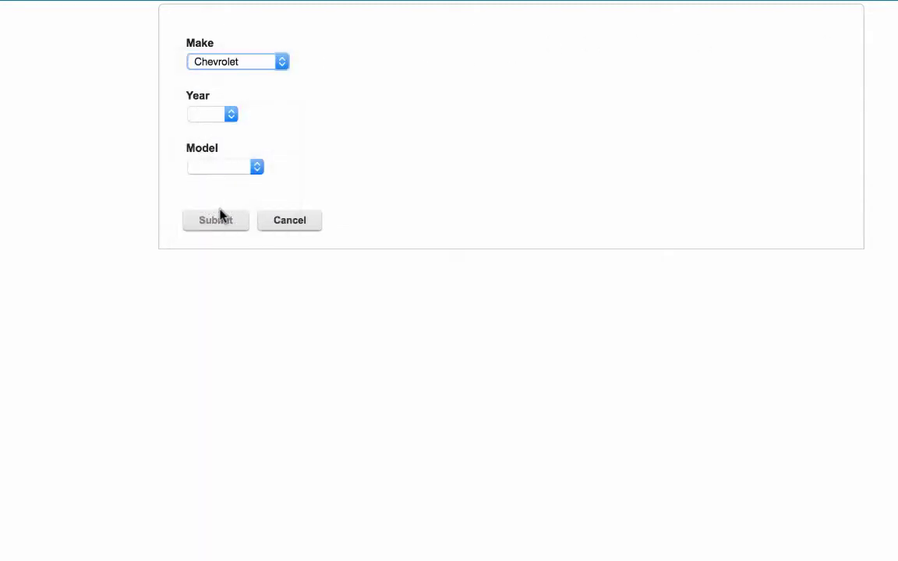
click(221, 117)
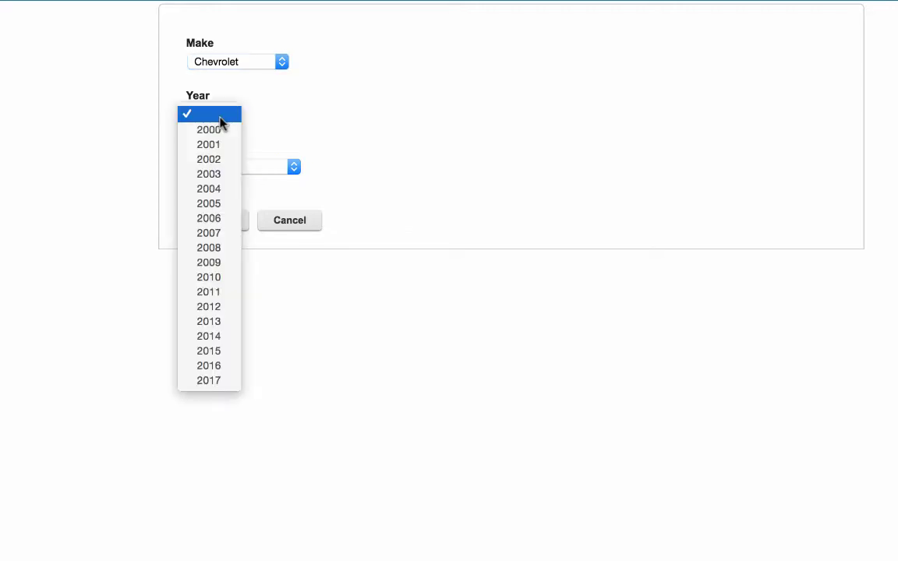
click(208, 308)
click(275, 166)
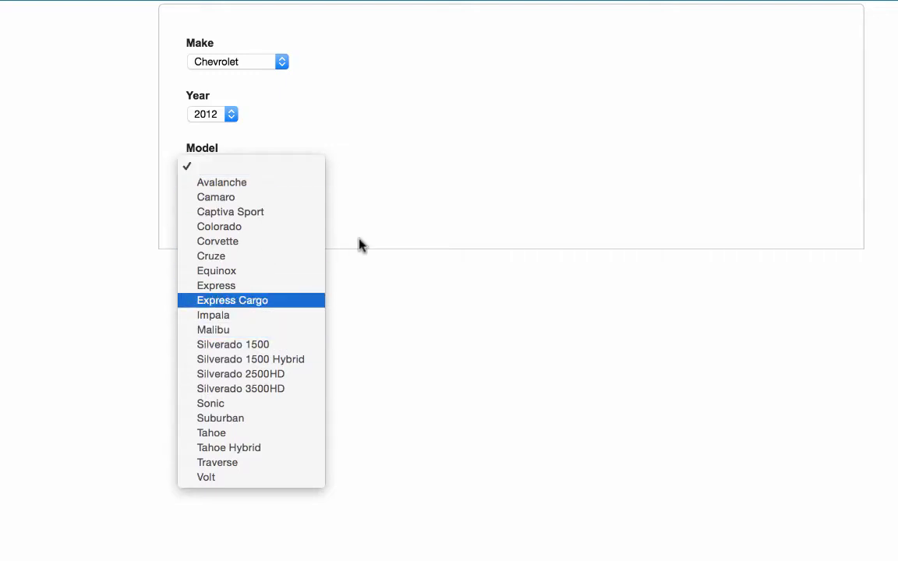
click(459, 144)
Step: Choose Mazda and 2015 and check the resulting Model list
click(221, 68)
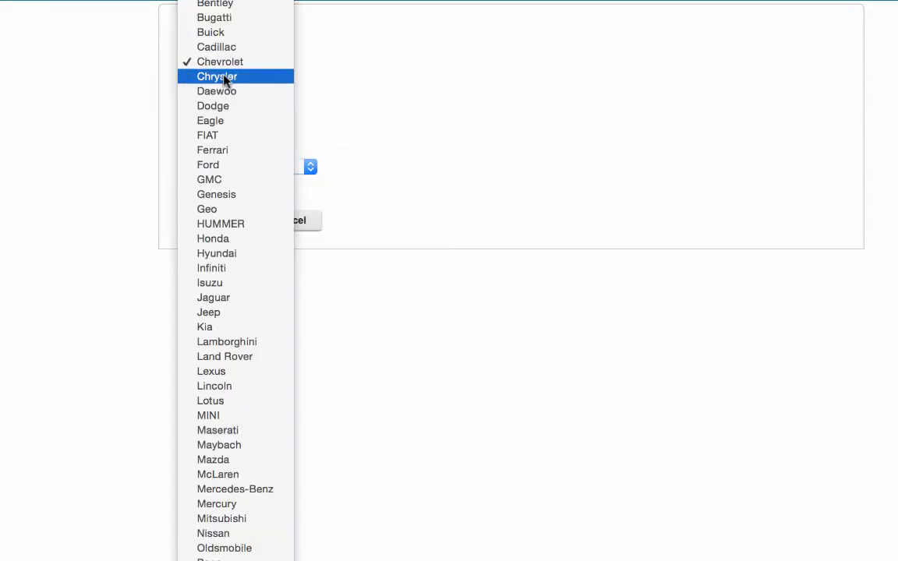
click(253, 465)
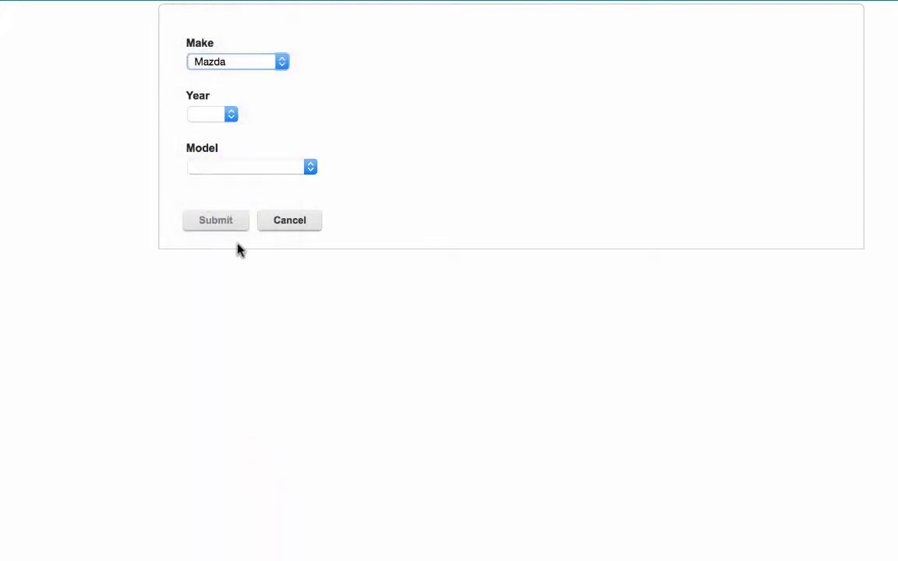
click(223, 121)
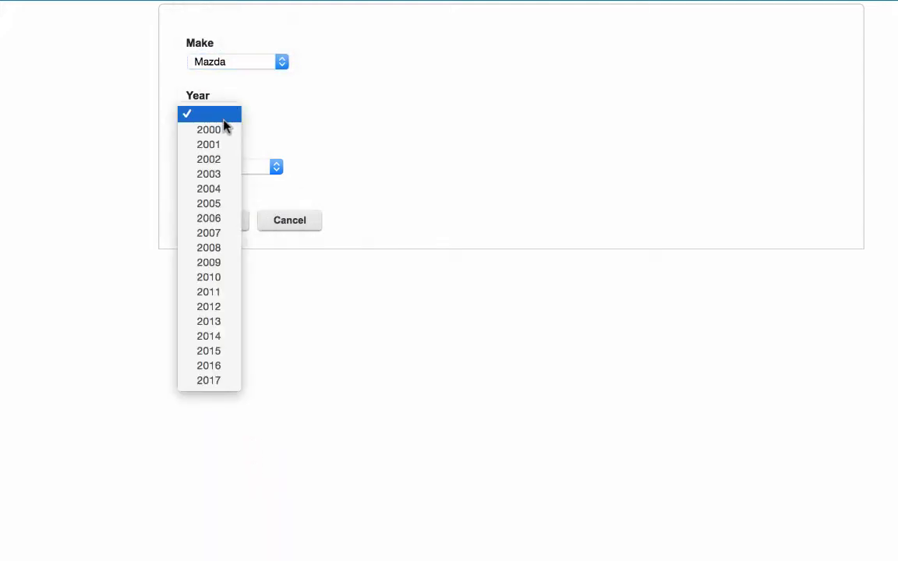
click(223, 357)
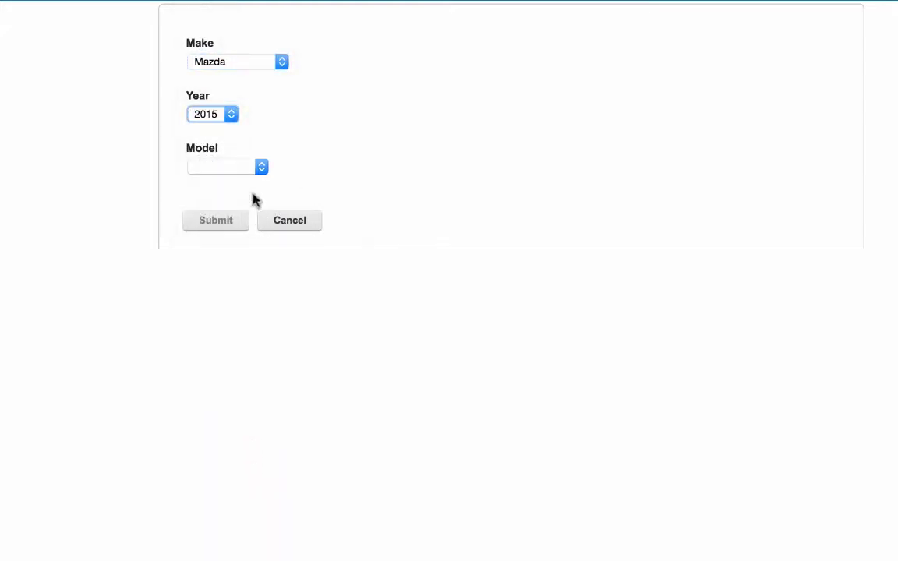
click(250, 170)
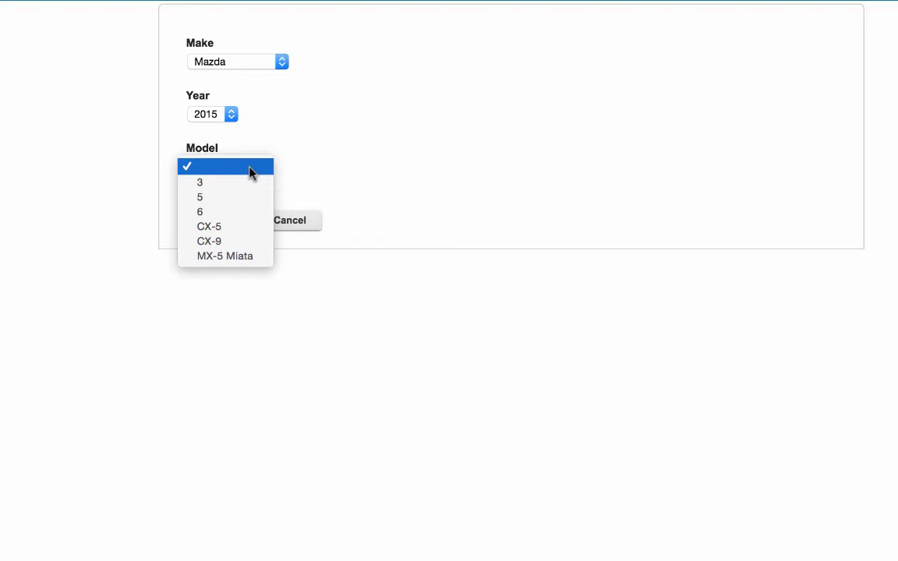
click(587, 191)
Step: Choose Volkswagen and 2014 and check the resulting Model list
click(281, 63)
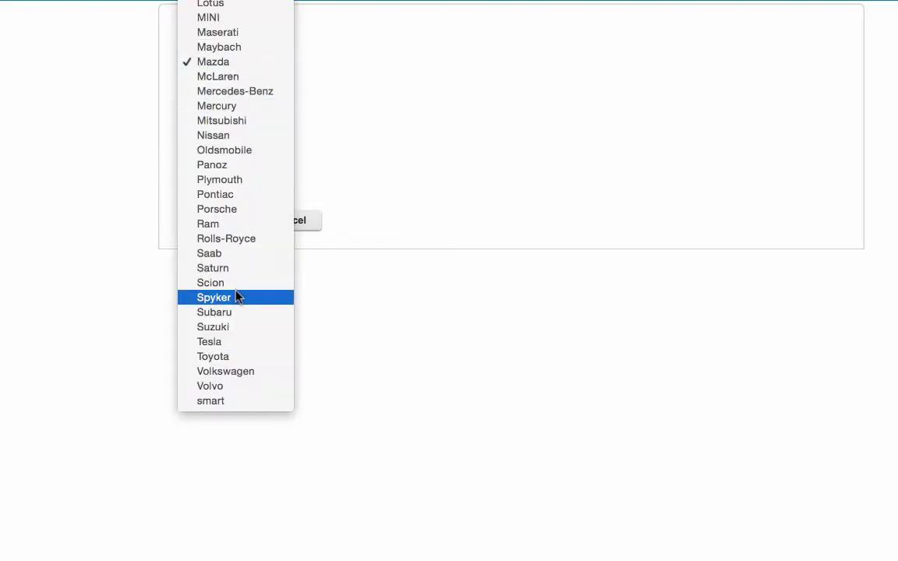
click(236, 372)
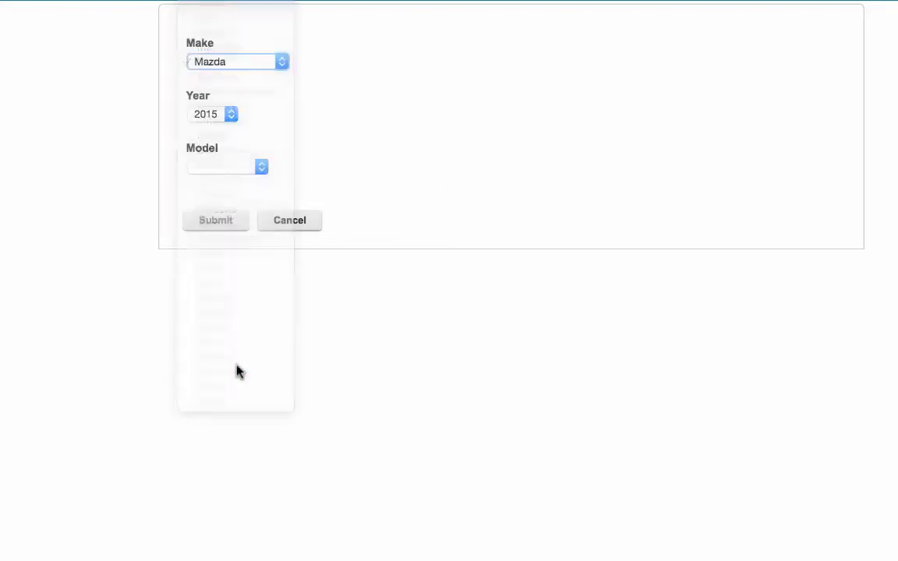
click(222, 114)
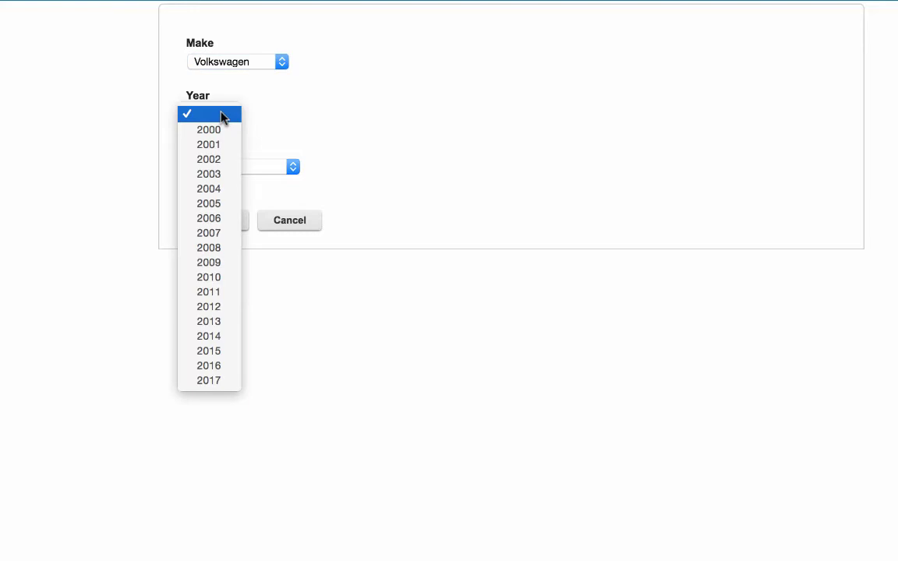
click(212, 337)
click(285, 170)
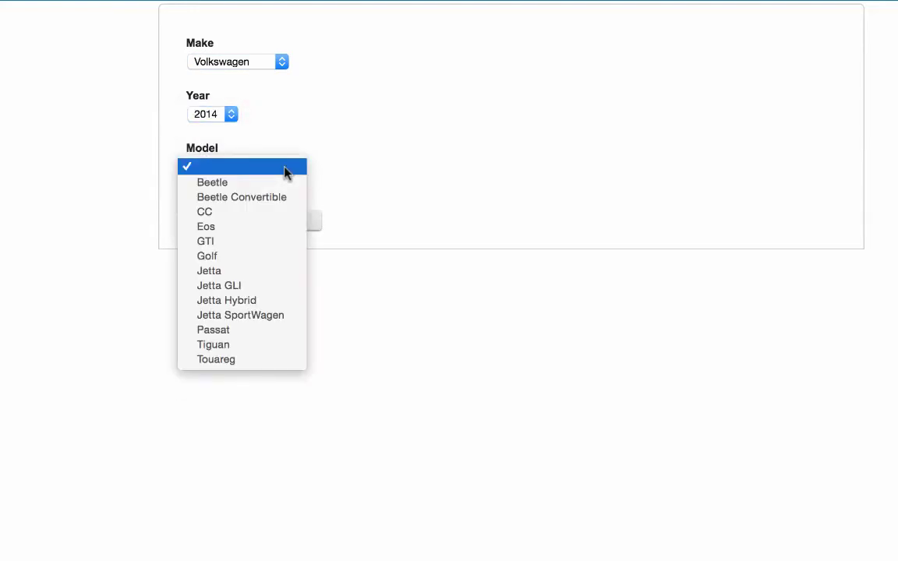
click(551, 198)
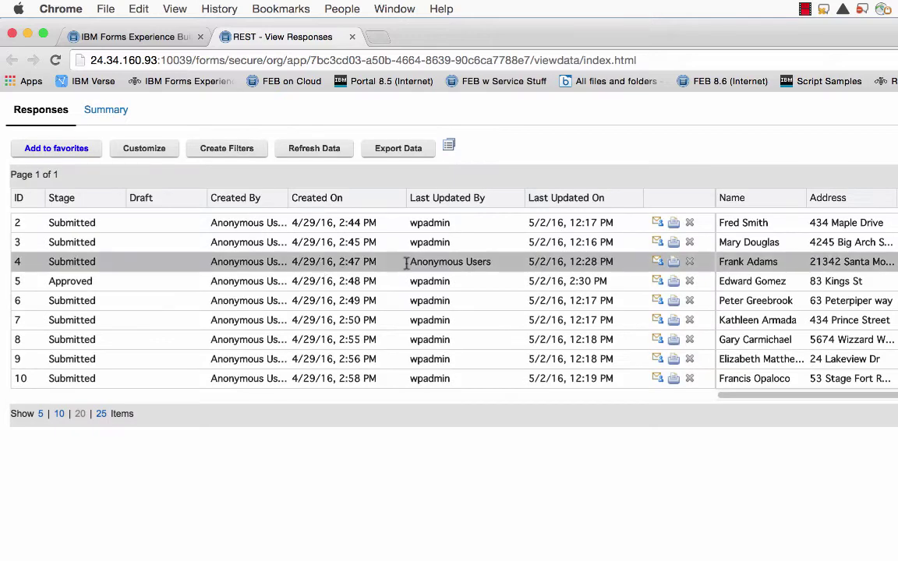
Step: Review the Export Data formats without exporting, then open a new blank browser tab
click(421, 151)
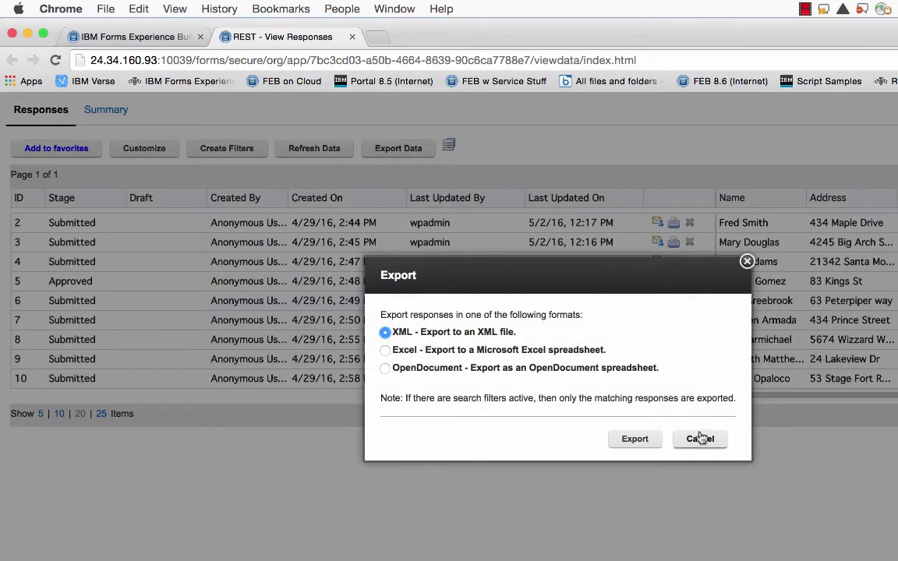
click(700, 441)
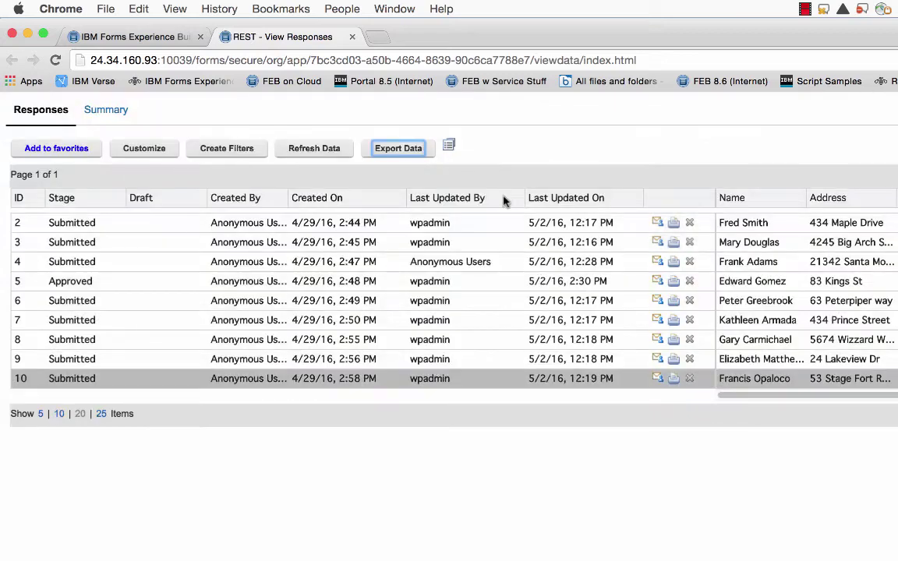
click(377, 37)
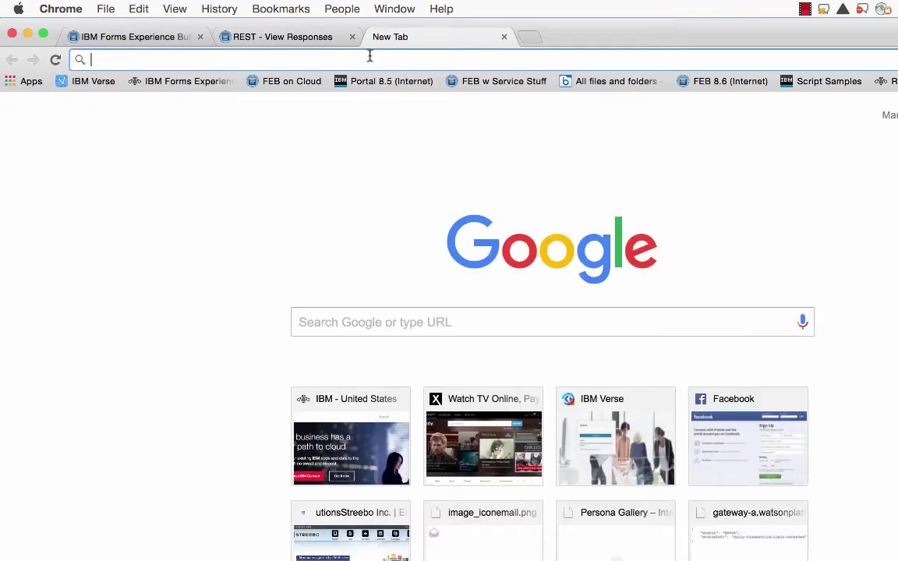
Step: Load the F_Form1 REST data URL ending ?format=application/json and scroll through the 9 records
key(super+v)
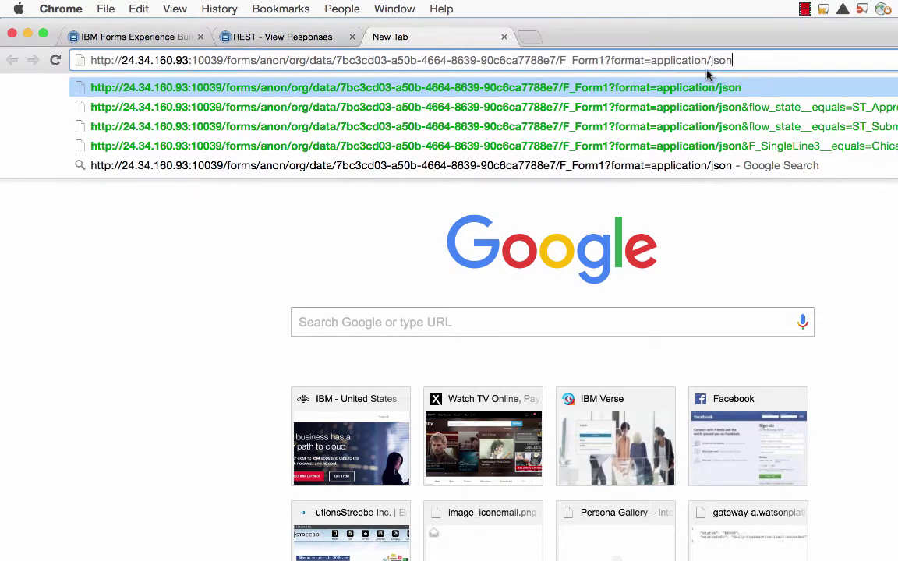
key(Return)
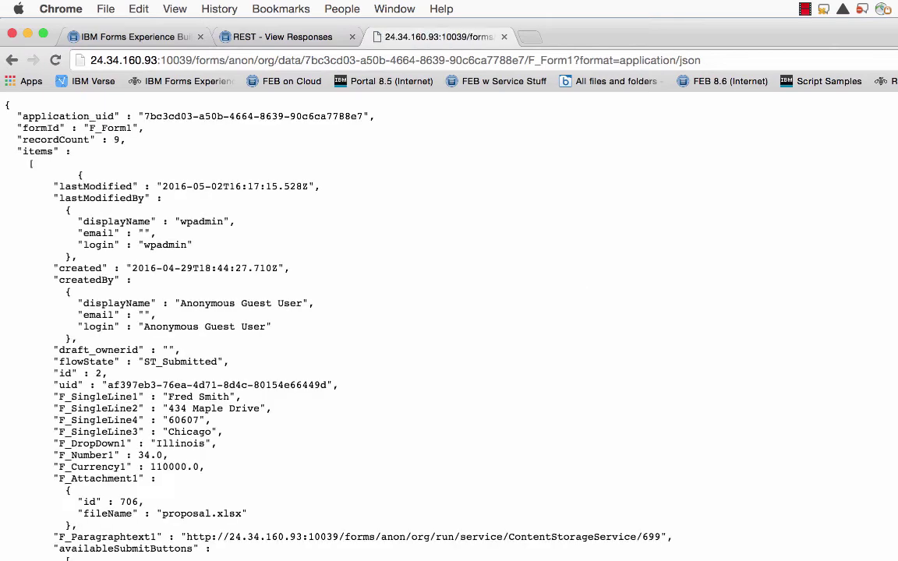
scroll(427, 459, down, 3)
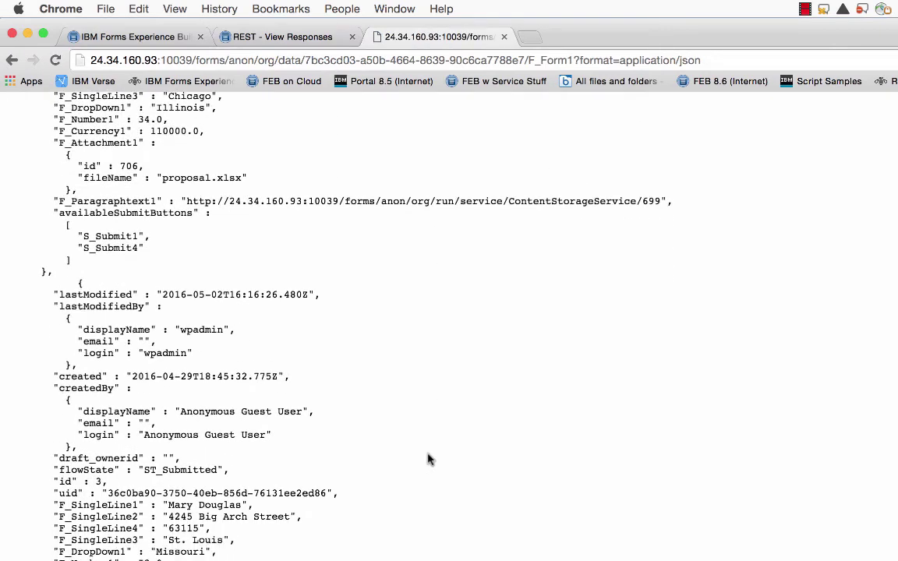
scroll(427, 459, down, 10)
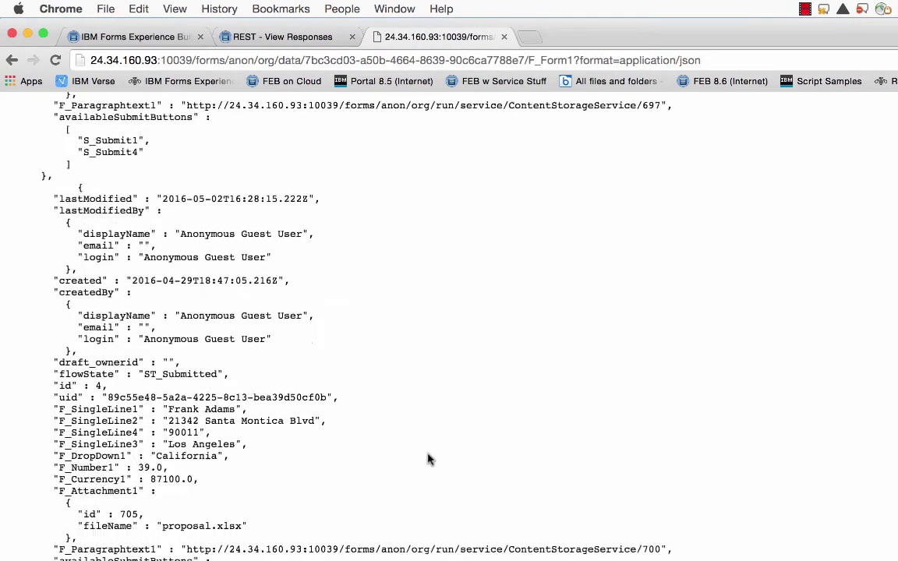
scroll(427, 459, down, 7)
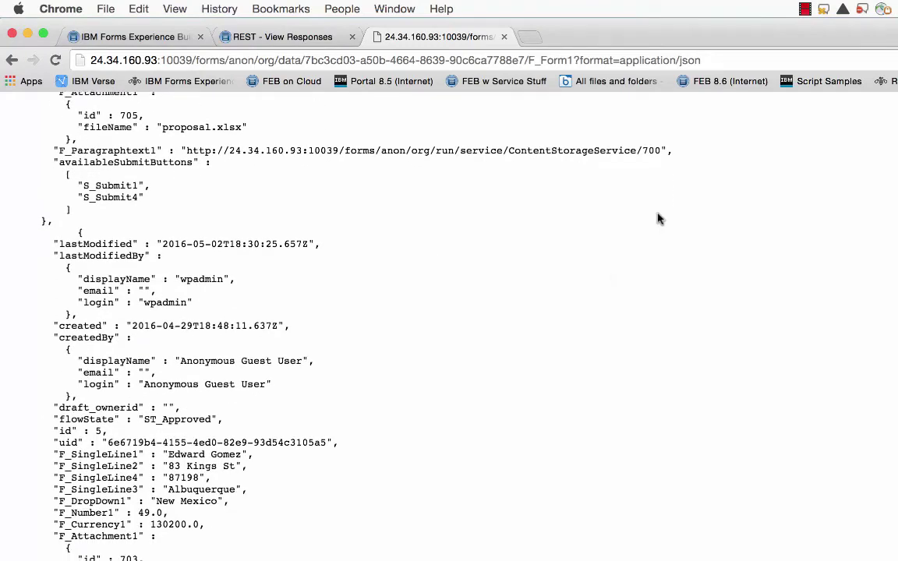
click(731, 62)
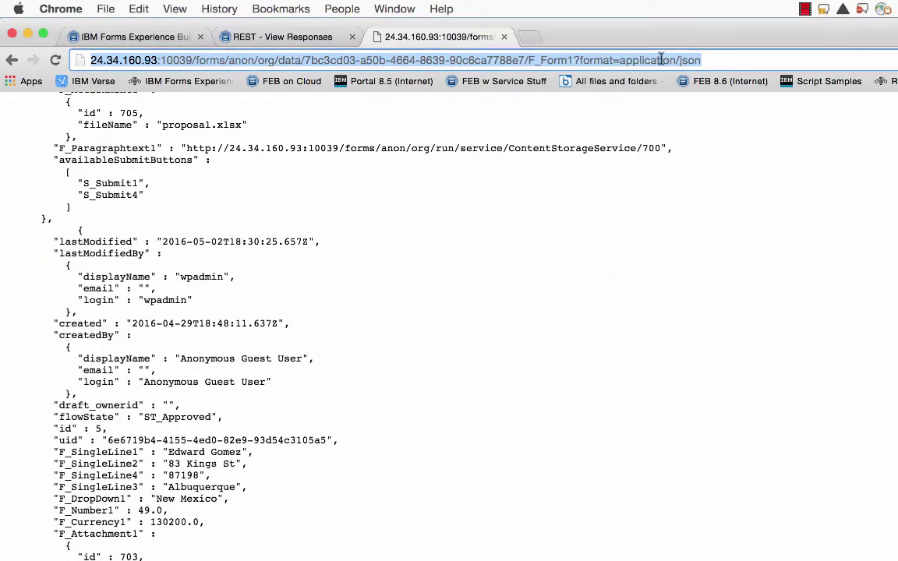
click(701, 60)
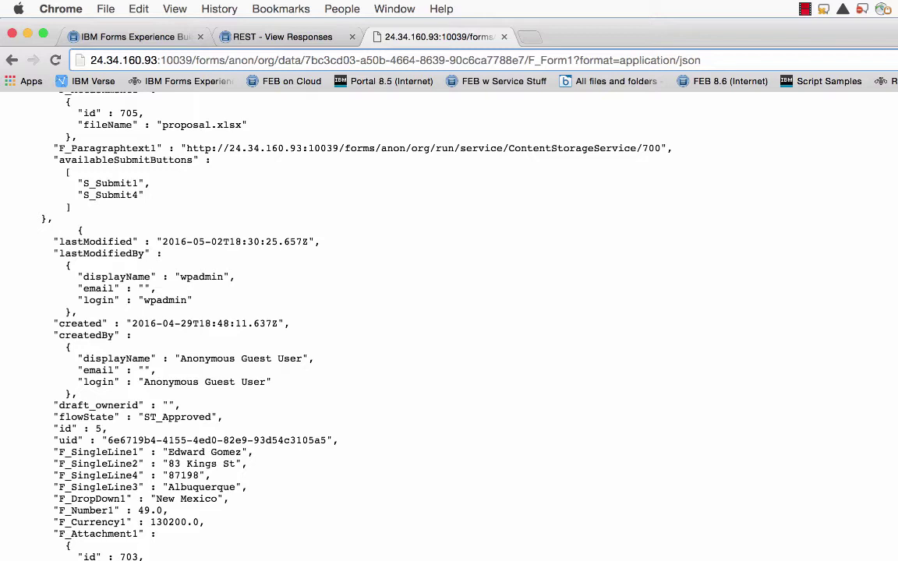
Step: Select the ST_Submitted flow-state filter line in the TextEdit notes
key(super+Tab)
click(888, 303)
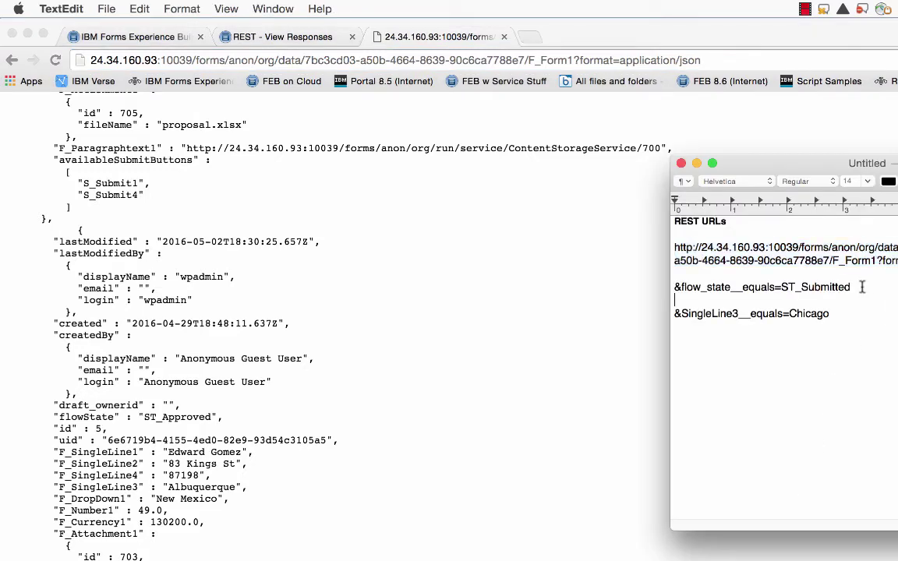
drag(861, 286, 672, 291)
key(super+c)
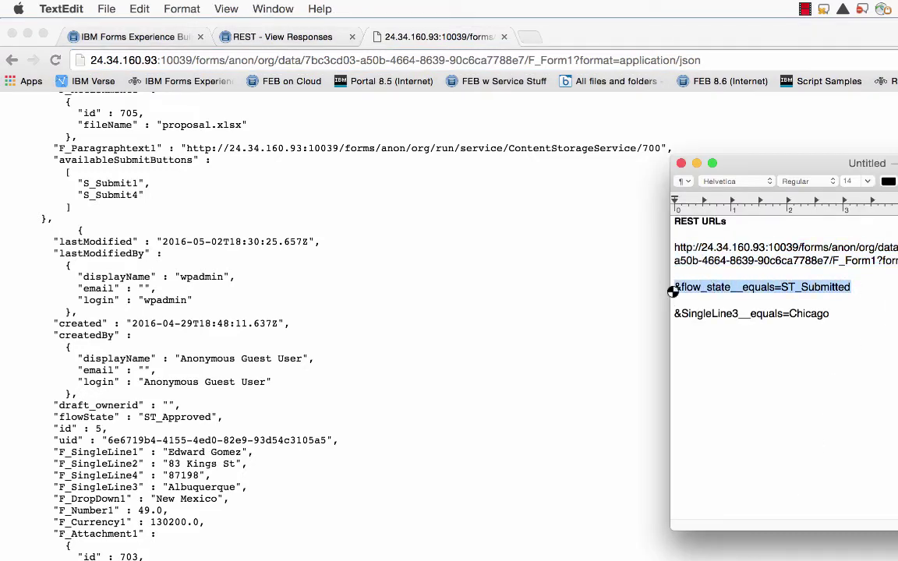
Step: Append &flow_state__equals=ST_Submitted to the data URL and load the 8 matching records
click(726, 61)
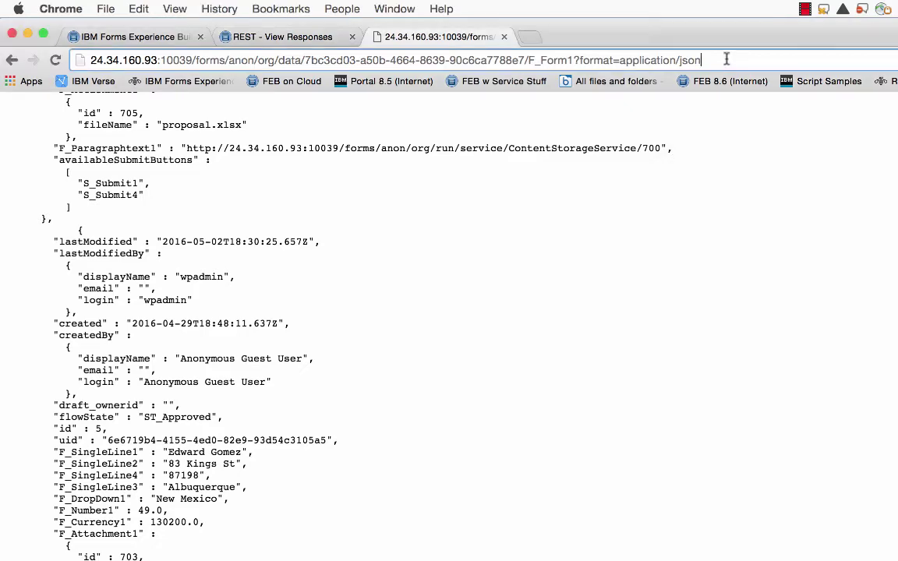
key(super+v)
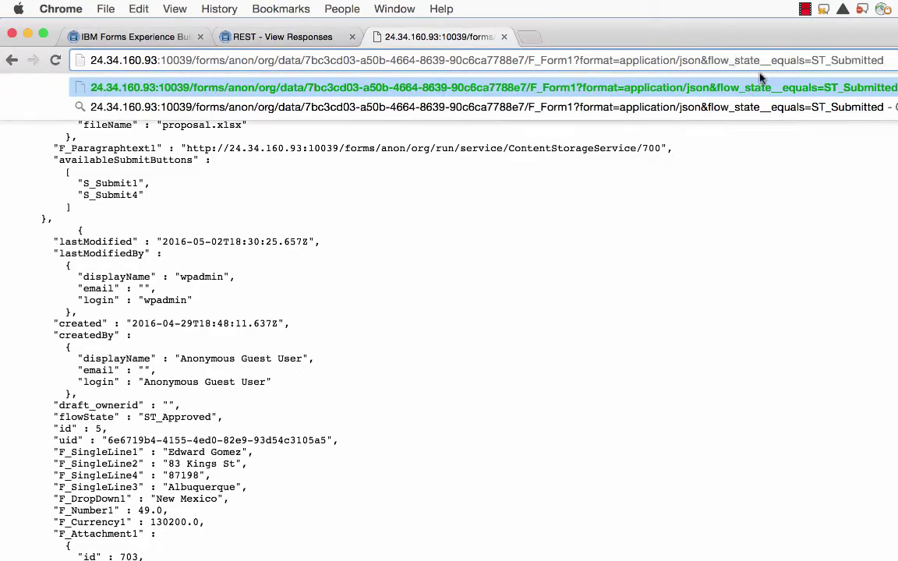
key(Return)
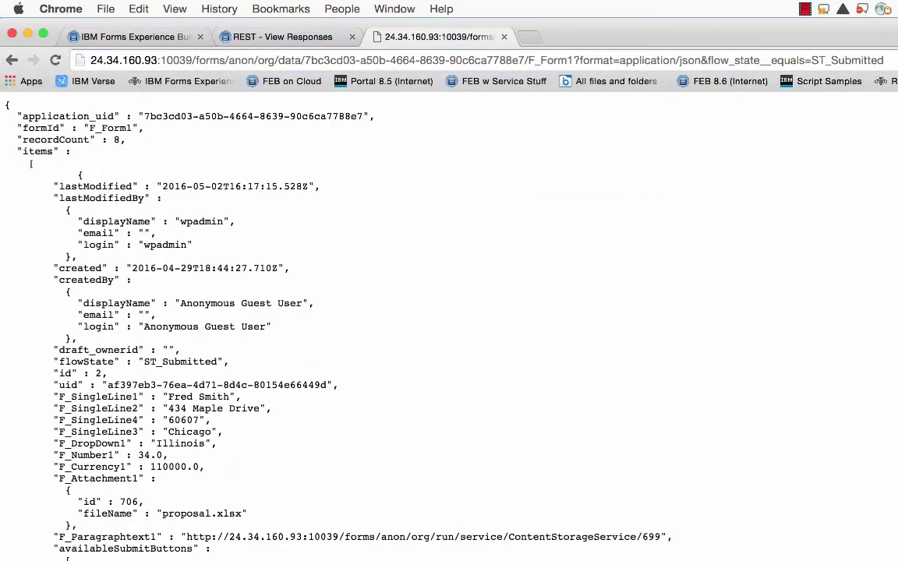
Step: Change the filter value to ST_Approved and load the single matching record
click(881, 61)
click(882, 61)
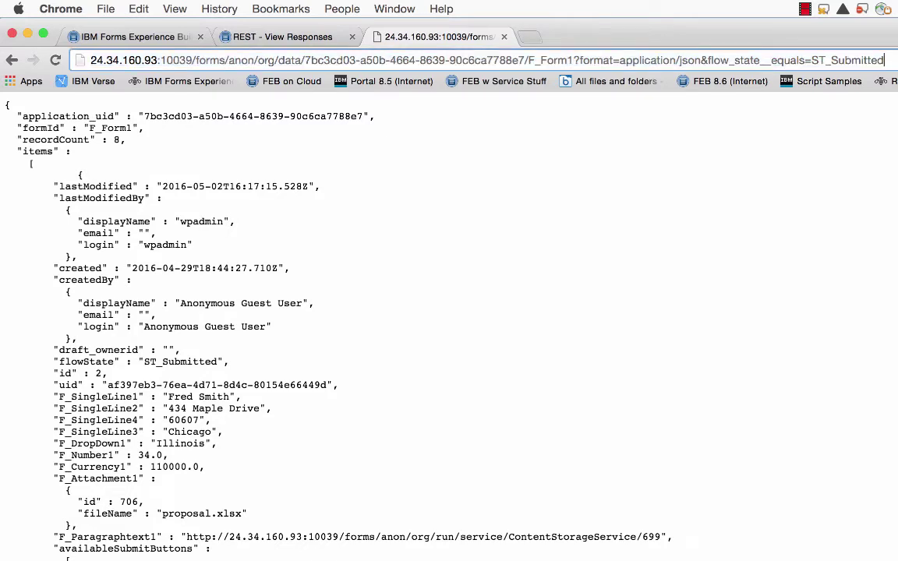
key(BackSpace)
key(BackSpace)
key(BackSpace)
key(BackSpace)
key(BackSpace)
key(BackSpace)
key(BackSpace)
key(BackSpace)
key(BackSpace)
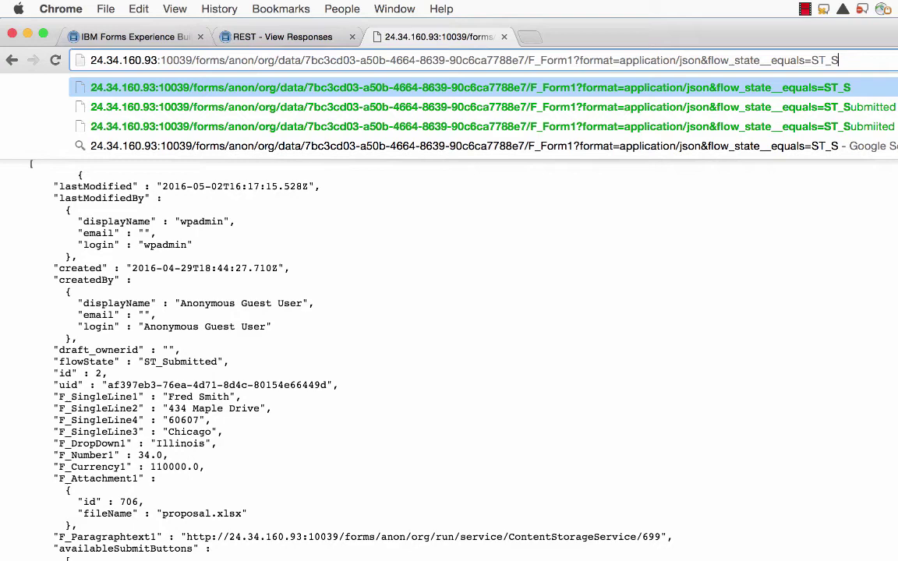
text(Approved)
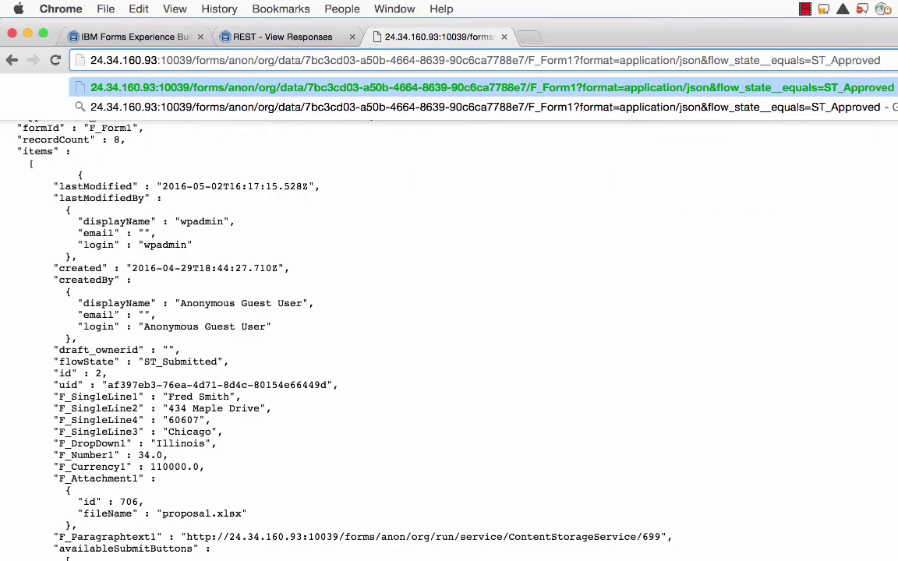
key(Return)
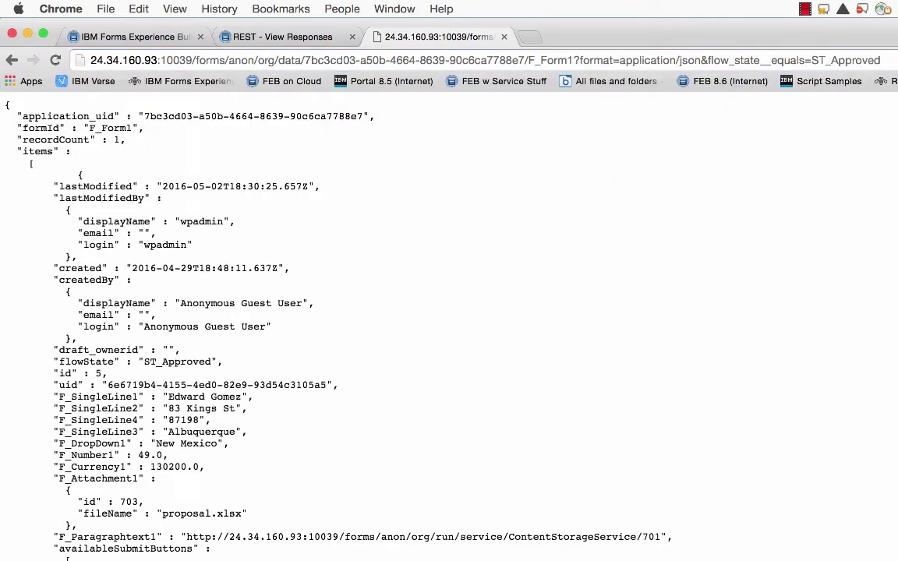
Step: Replace the URL's flow-state filter with &SingleLine3__equals=Chicago and load those results
scroll(717, 403, down, 1)
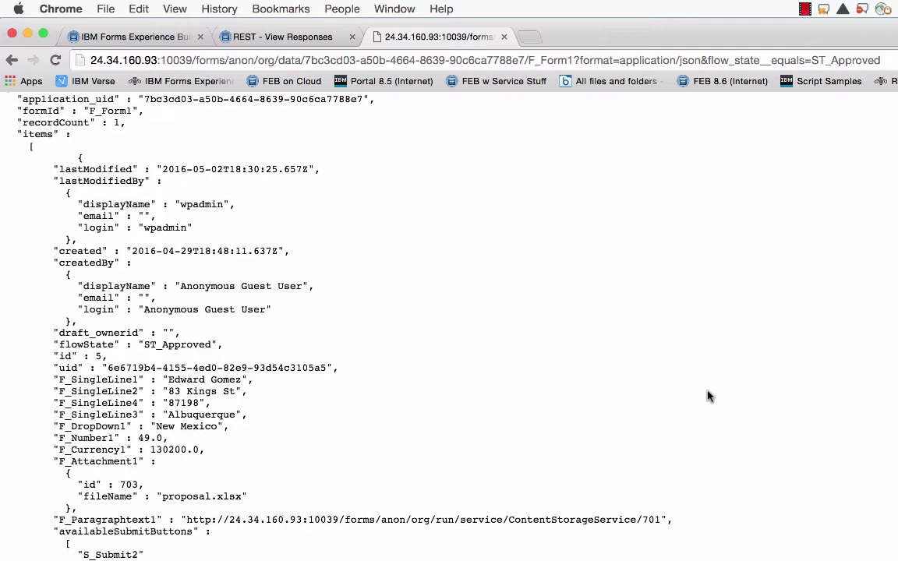
key(super+Tab)
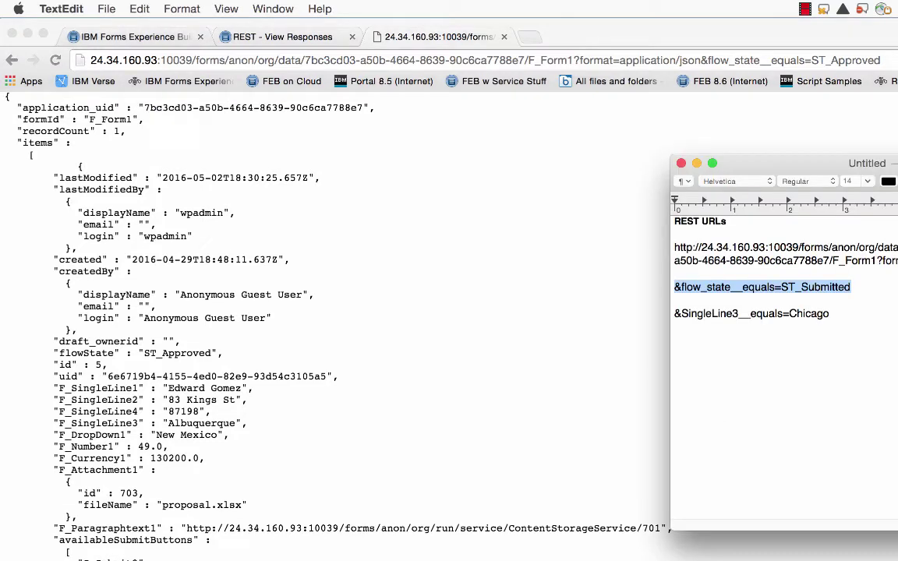
drag(830, 313, 683, 313)
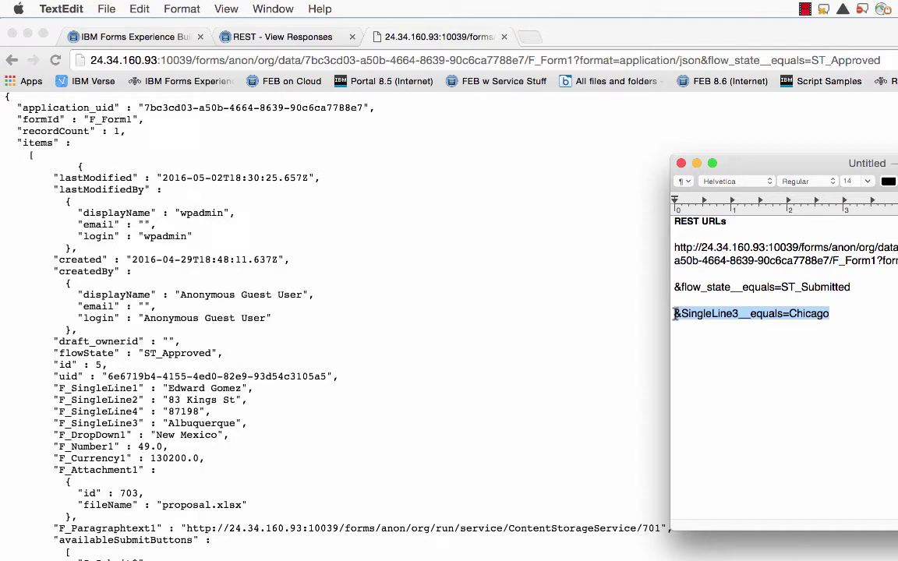
click(874, 54)
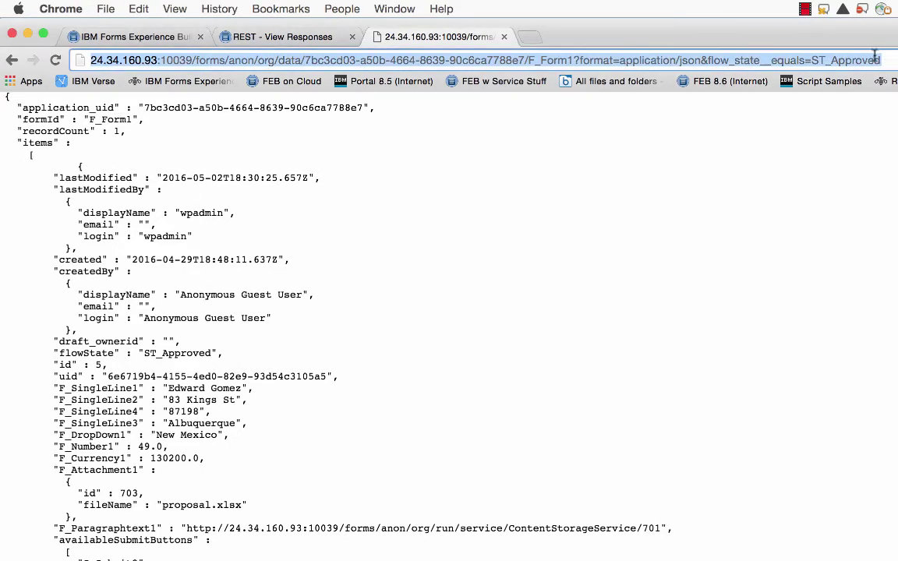
drag(875, 55, 701, 60)
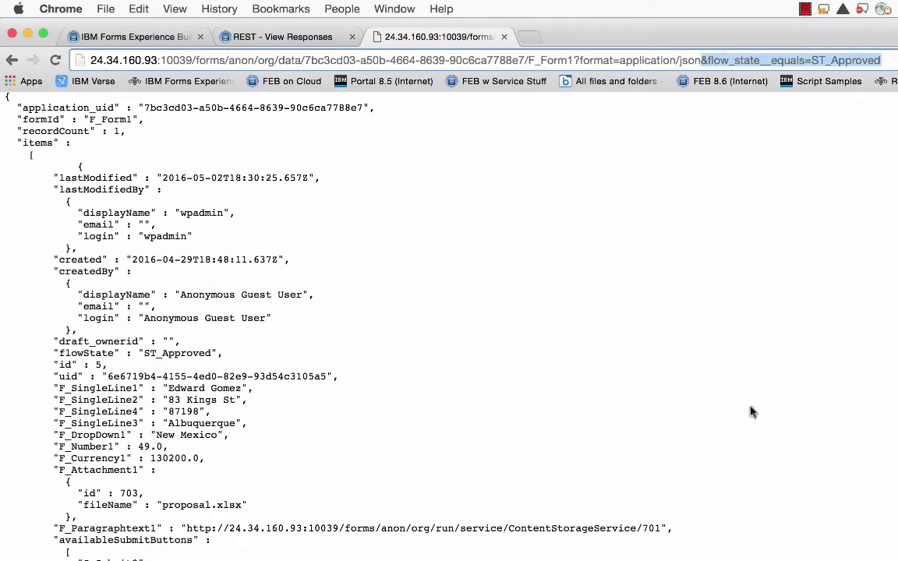
text(&SingleLine3__equals=Chicago)
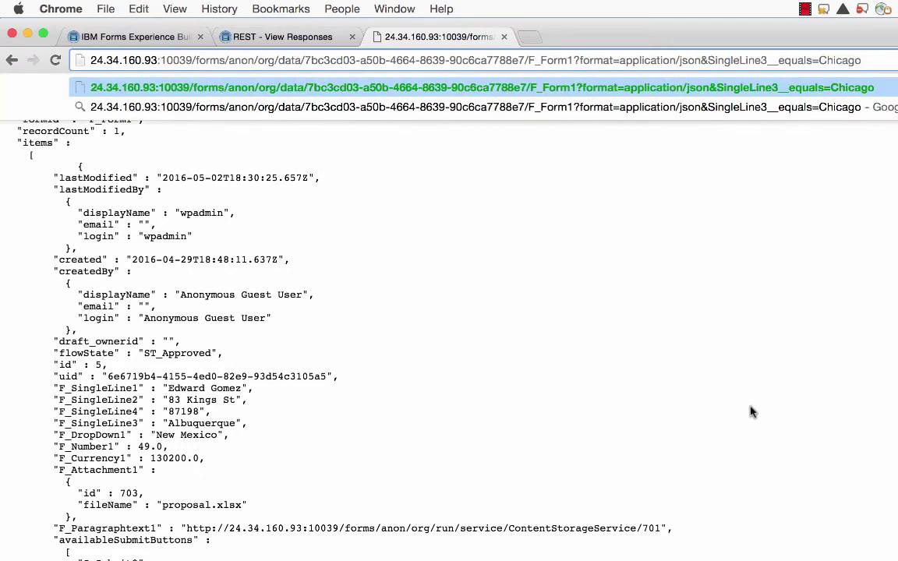
key(Return)
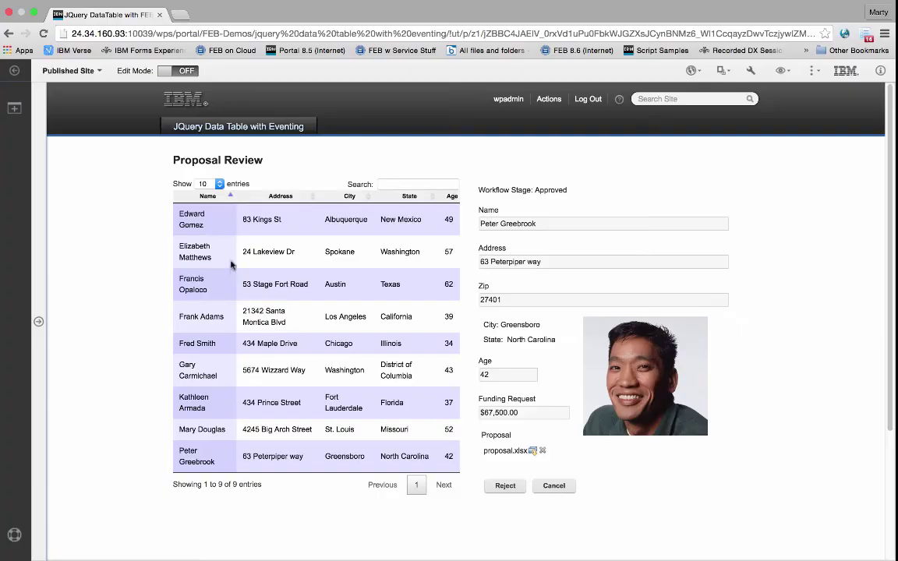
Step: Preview the Albuquerque, Spokane and Austin applicants' proposals, then sort the table by Address and City
click(197, 219)
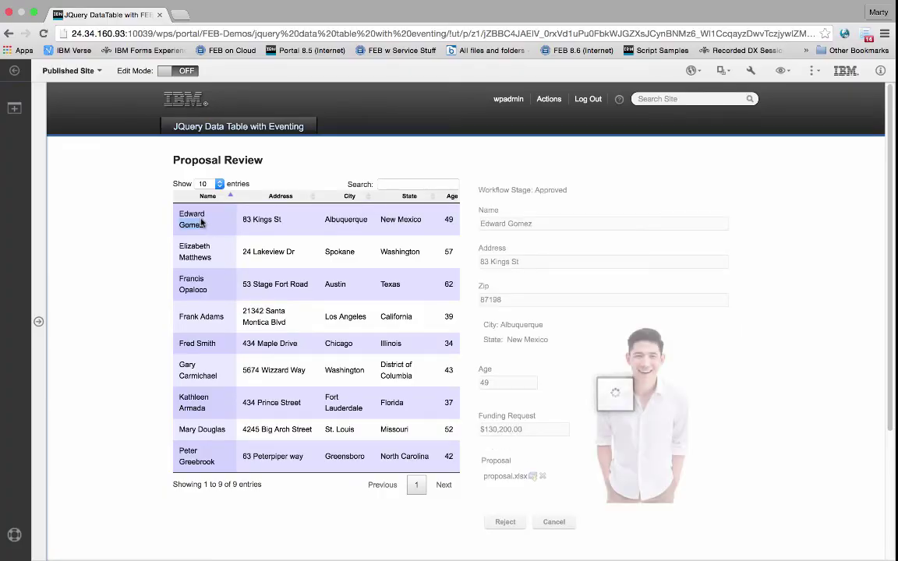
click(202, 253)
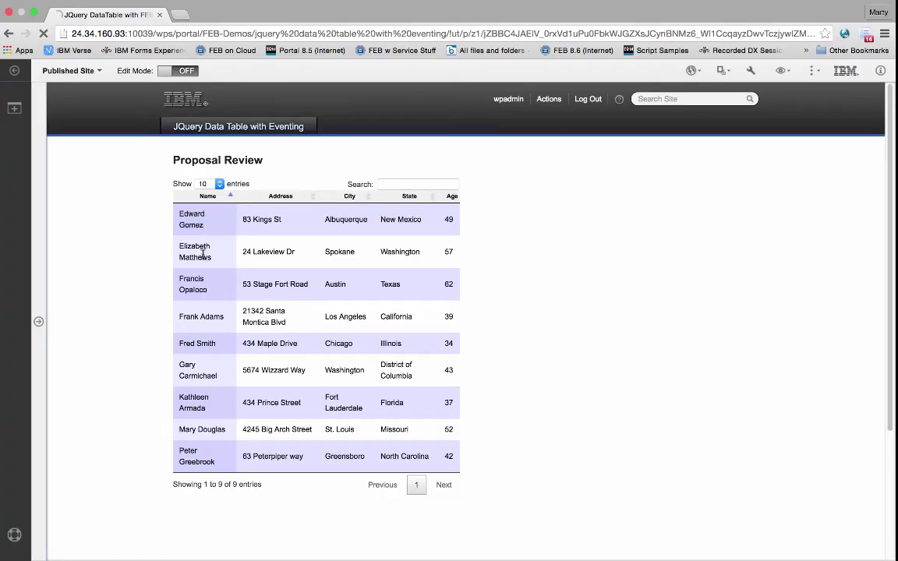
click(201, 282)
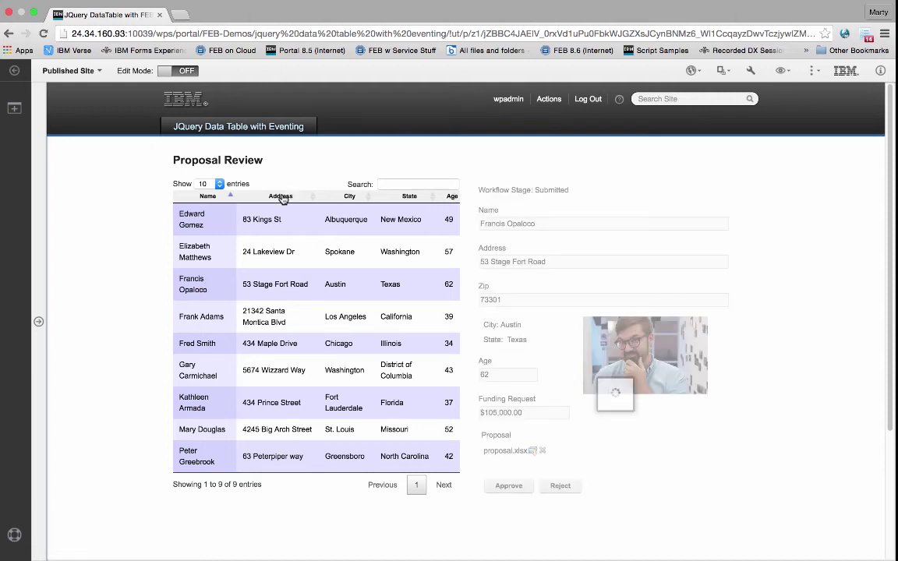
click(280, 196)
click(347, 195)
click(398, 184)
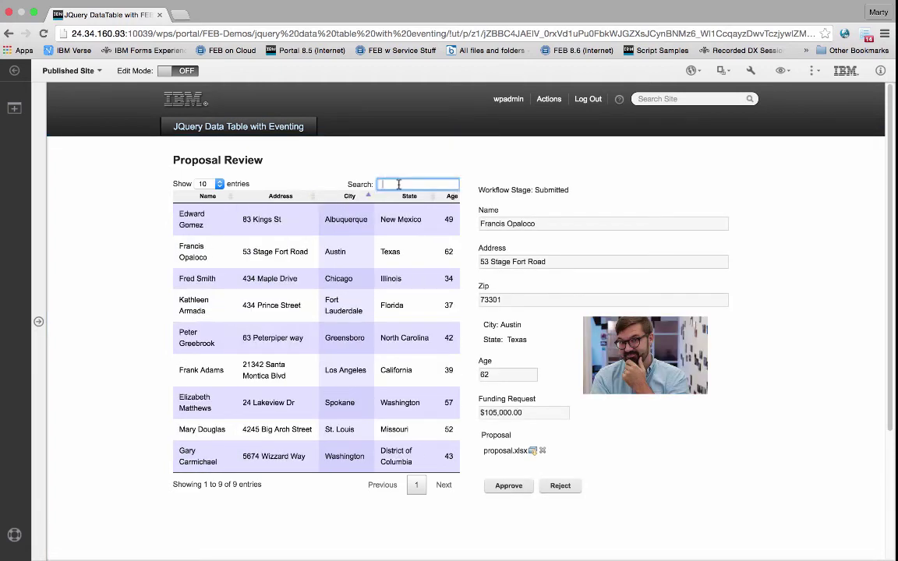
text(Peter)
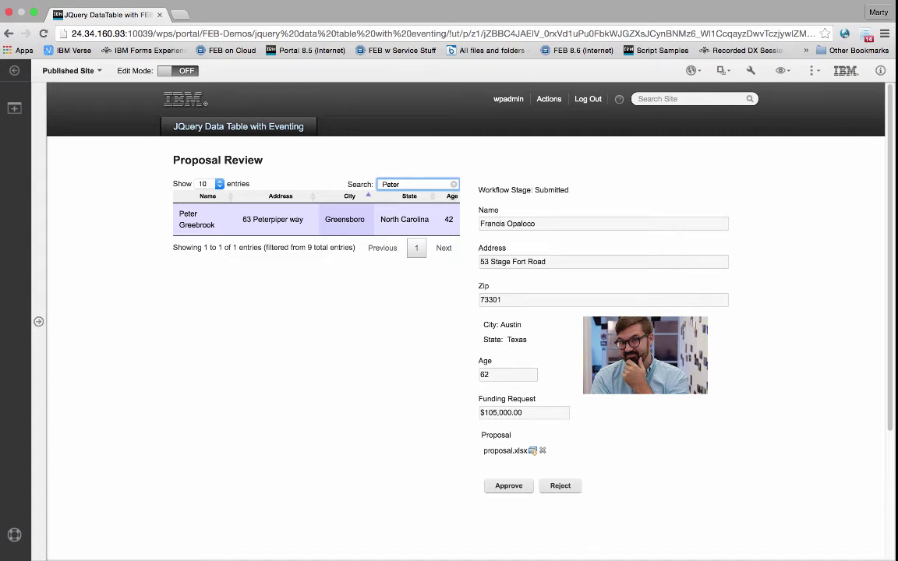
click(201, 221)
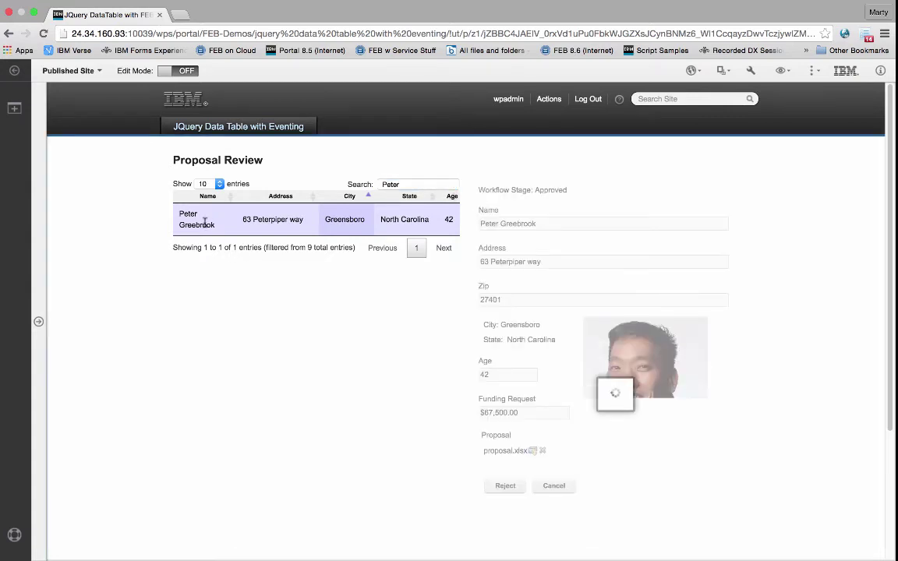
double_click(400, 185)
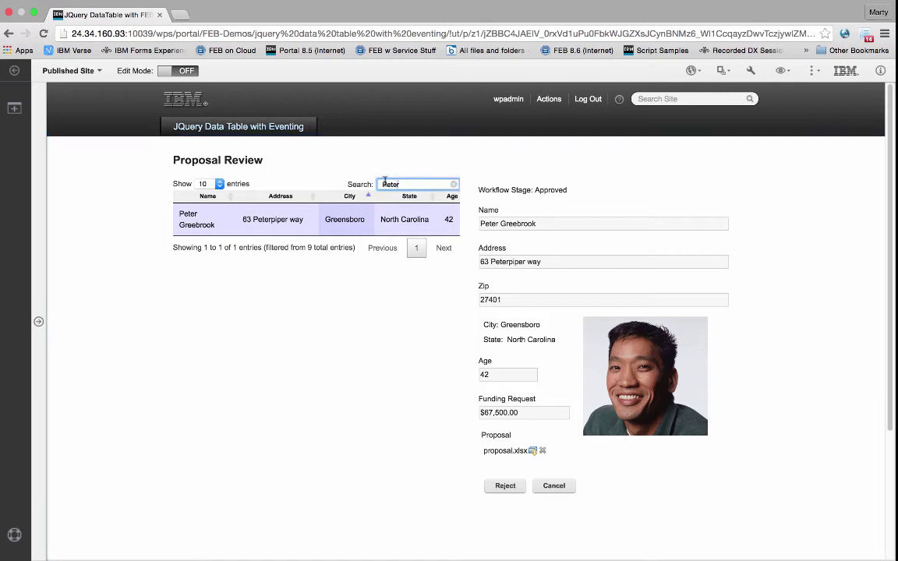
key(BackSpace)
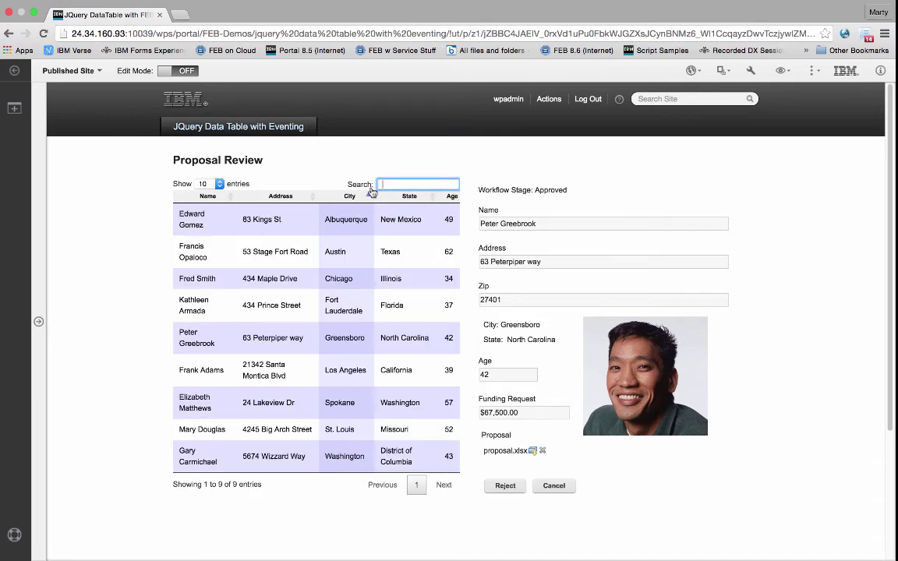
click(196, 400)
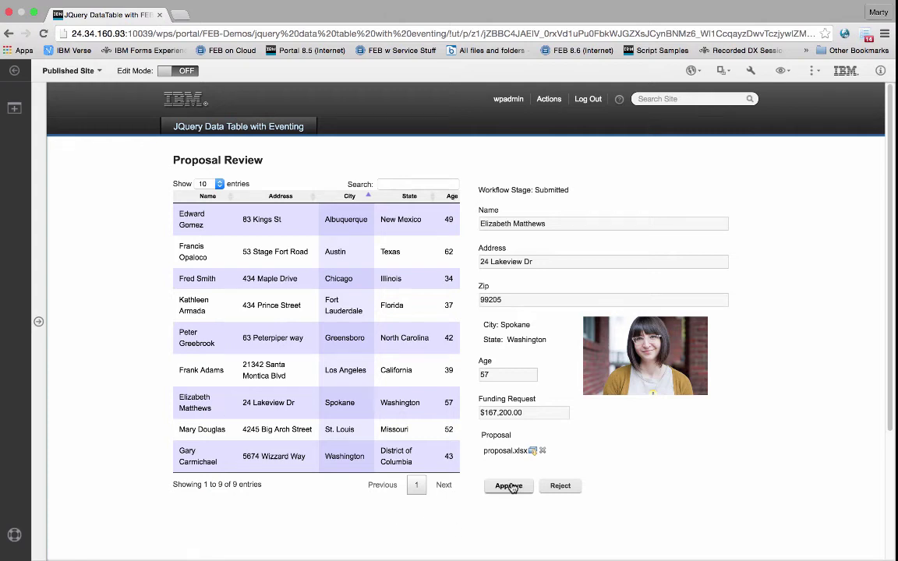
click(511, 486)
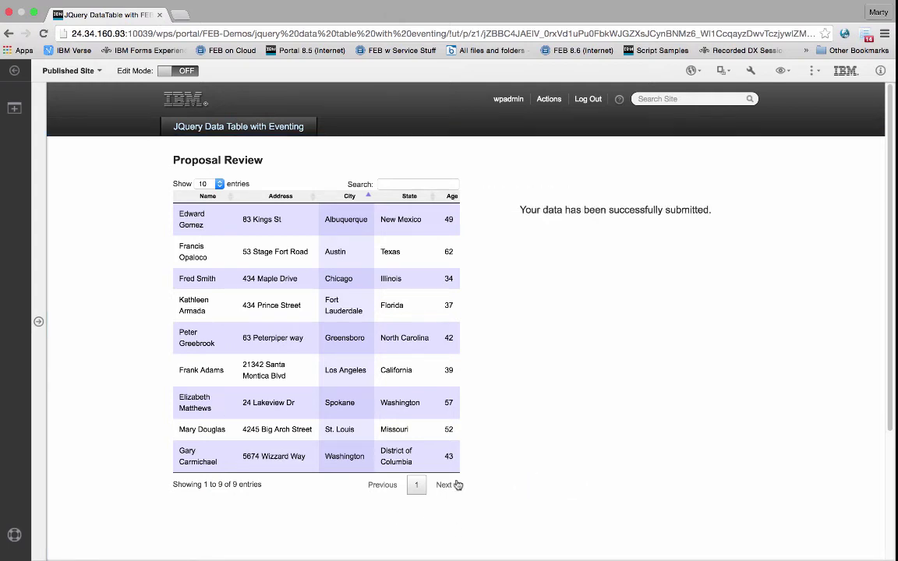
click(189, 405)
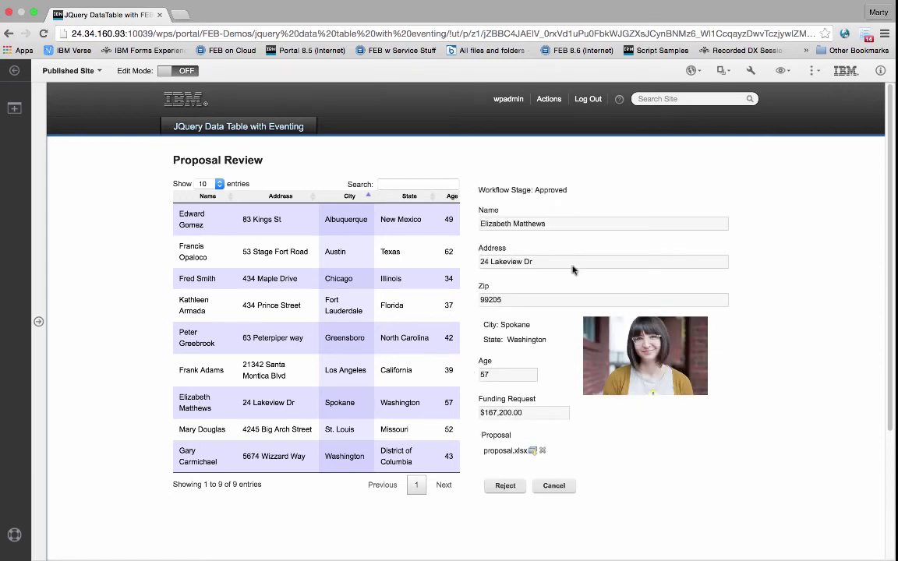
click(508, 486)
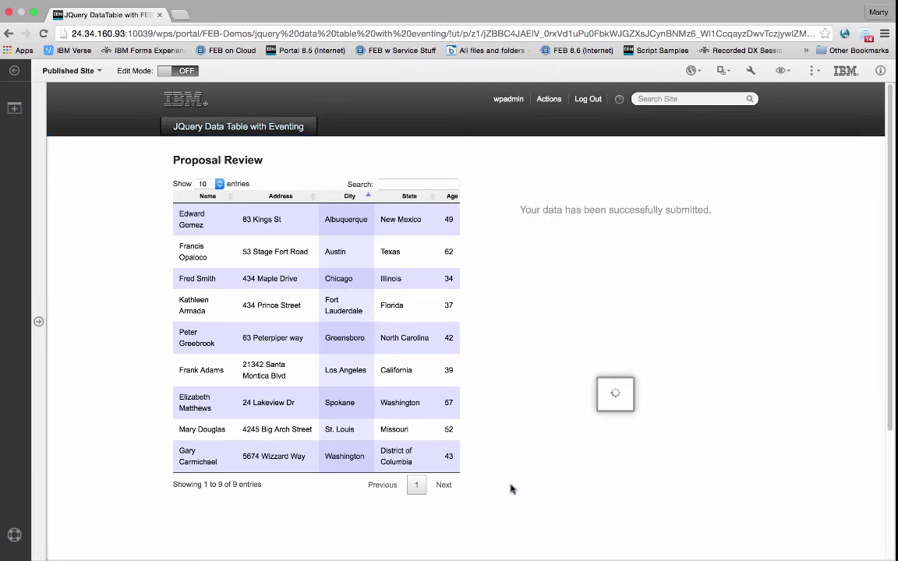
click(194, 404)
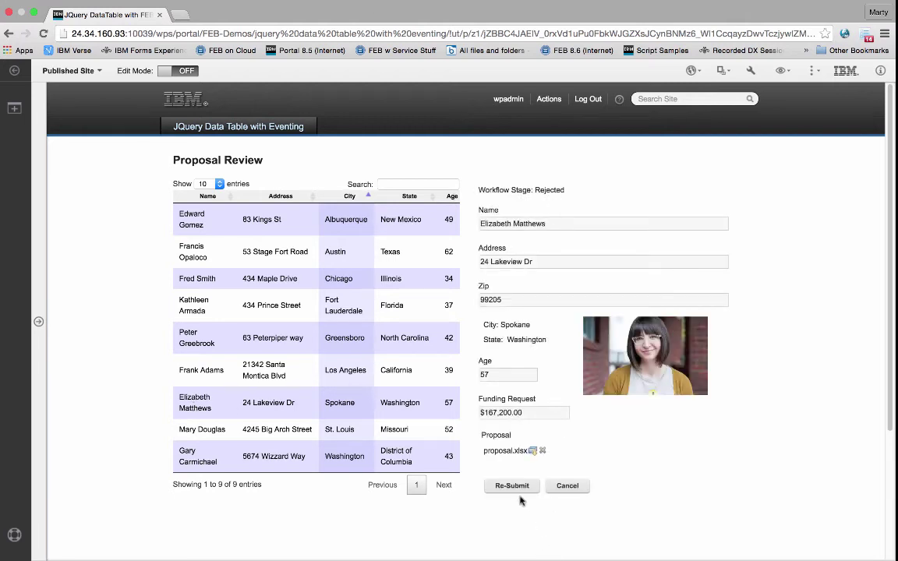
Step: Resubmit her rejected proposal, reload her form, and turn on portal Edit Mode
click(514, 487)
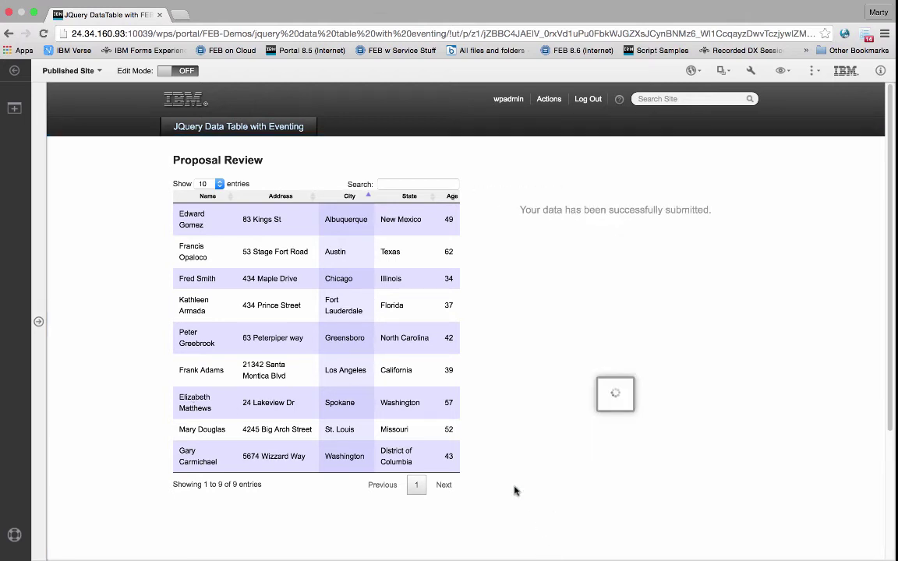
click(195, 403)
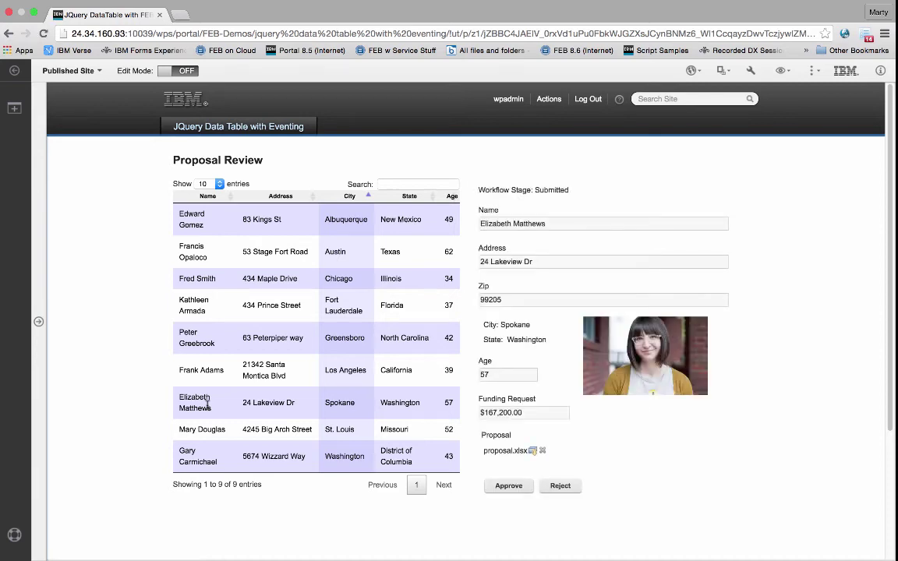
click(167, 71)
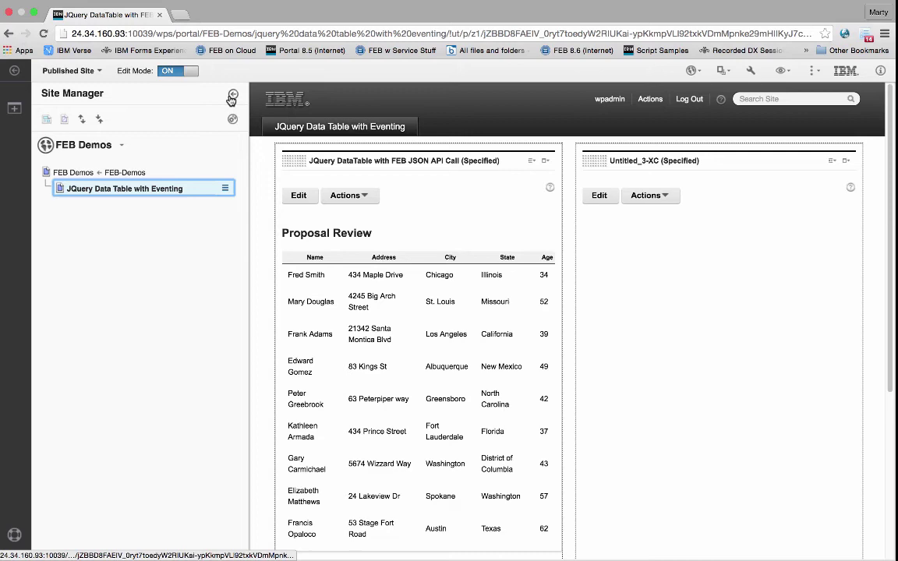
Step: Hide the Site Manager and open the DataTable portlet's js/jquery_datatables.js in the Script Portlet Editor
click(231, 96)
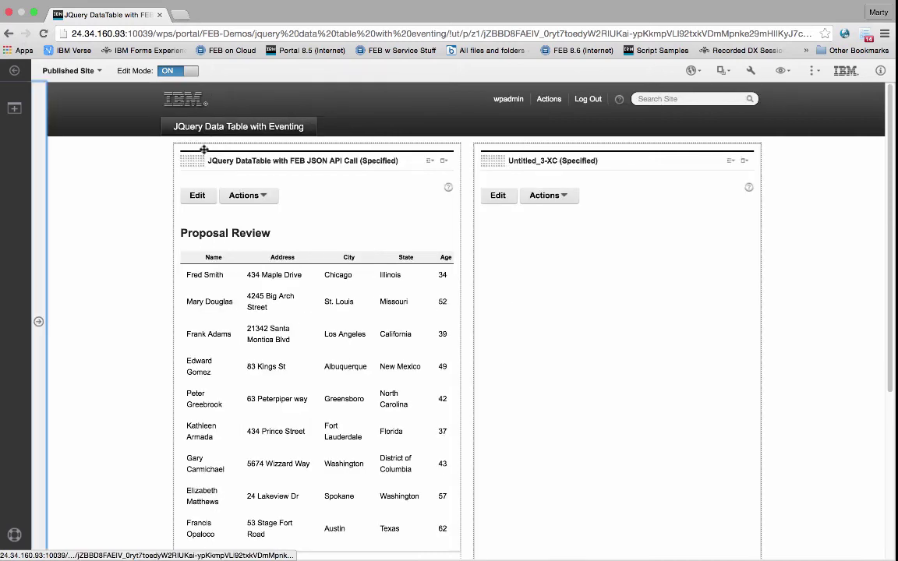
click(198, 196)
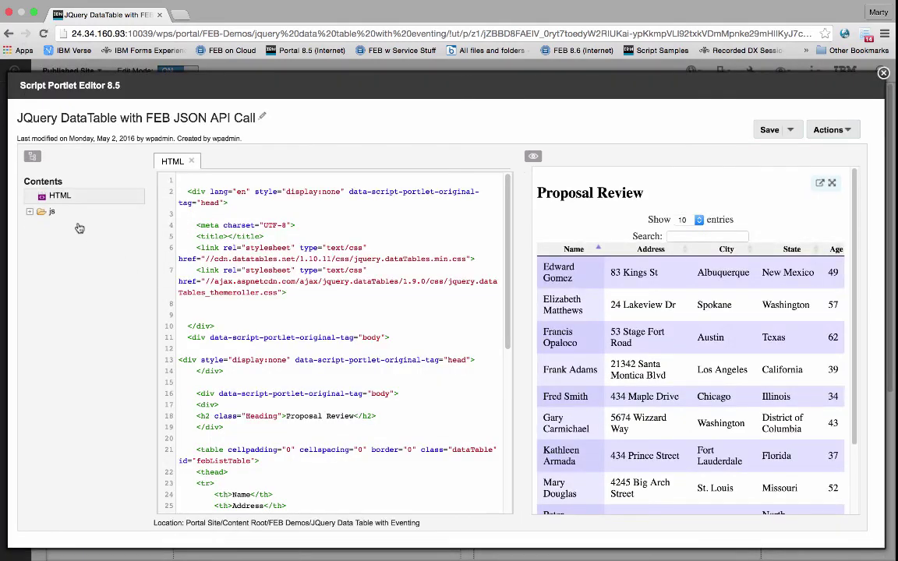
click(31, 213)
click(70, 227)
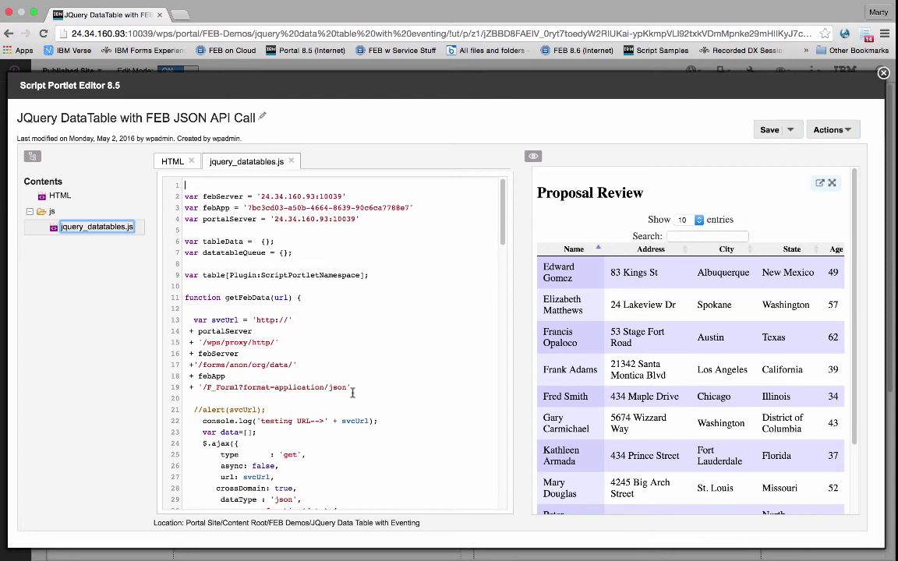
Step: Scroll through the jquery_datatables.js code, then close the Script Portlet Editor
scroll(422, 402, down, 20)
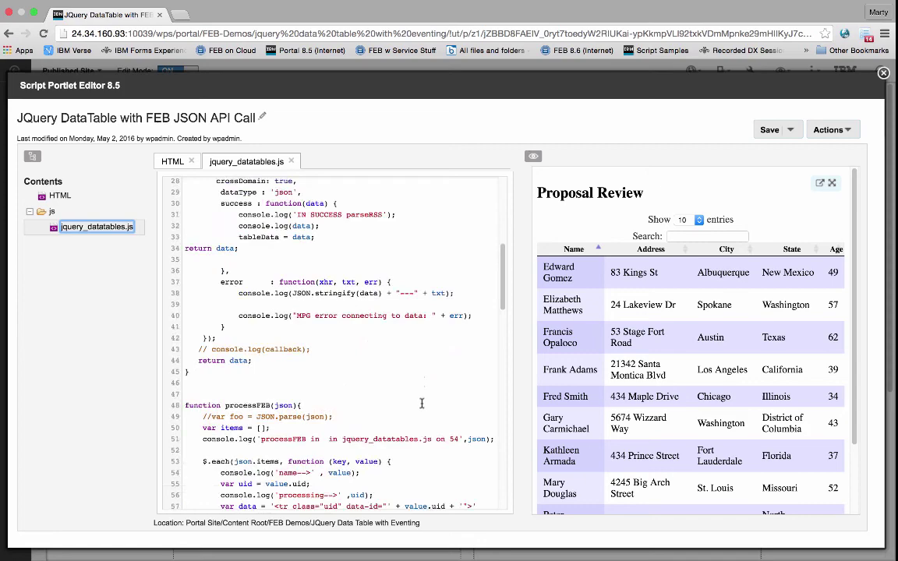
scroll(421, 402, down, 12)
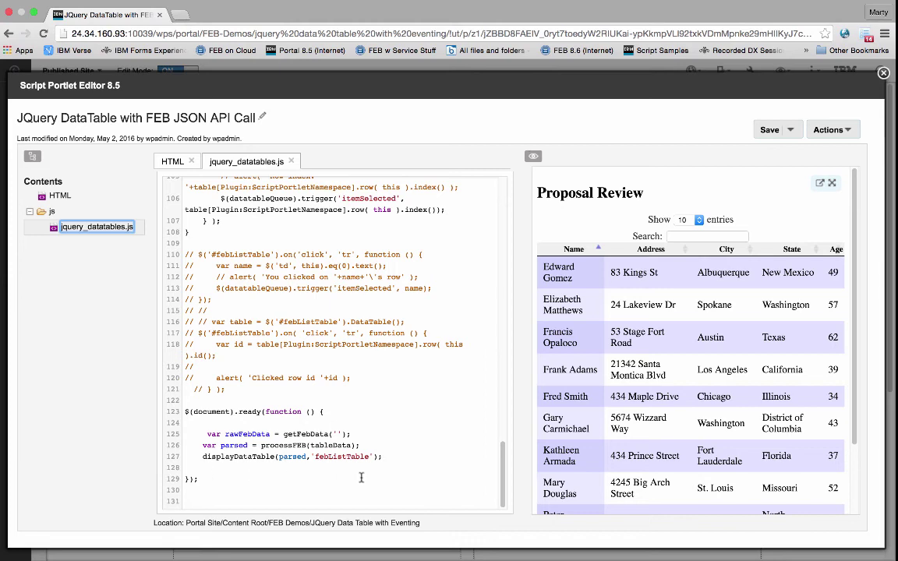
click(882, 73)
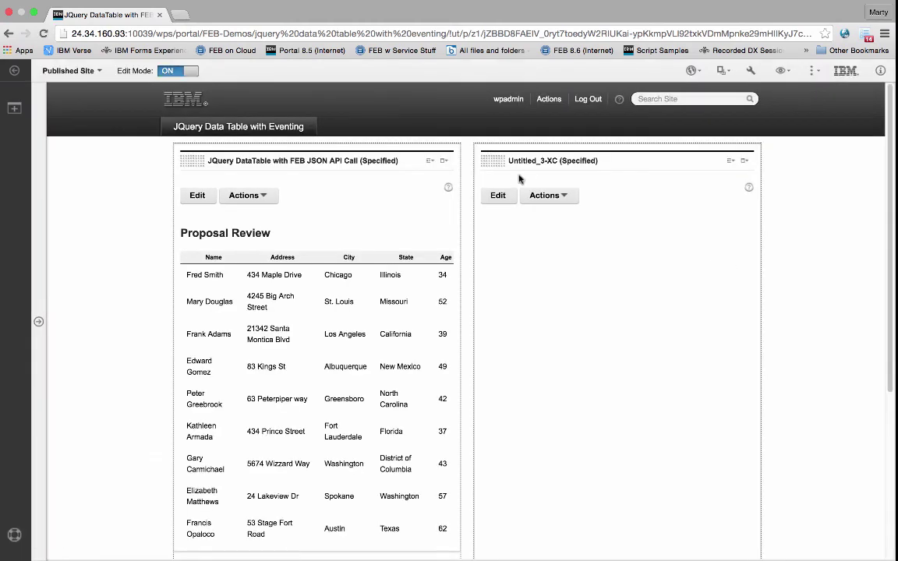
click(499, 197)
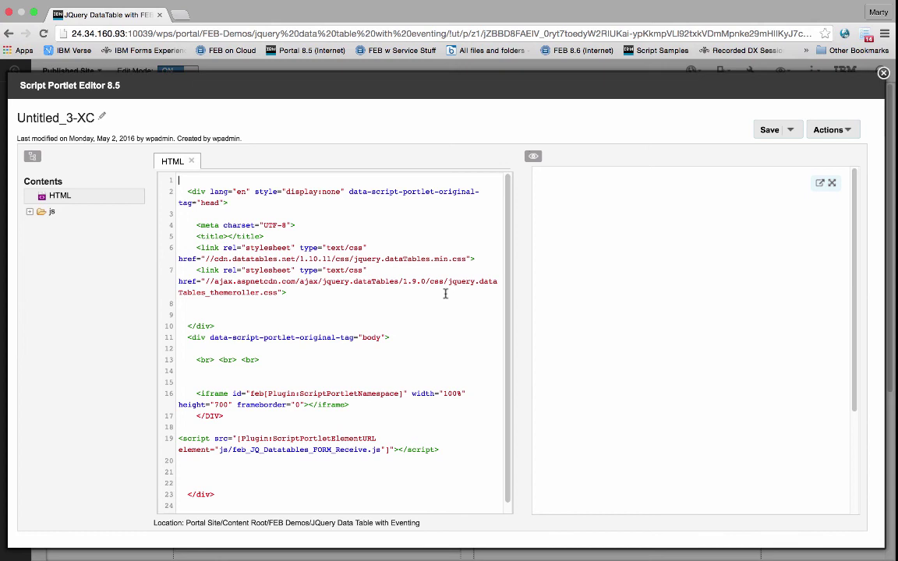
scroll(445, 293, down, 1)
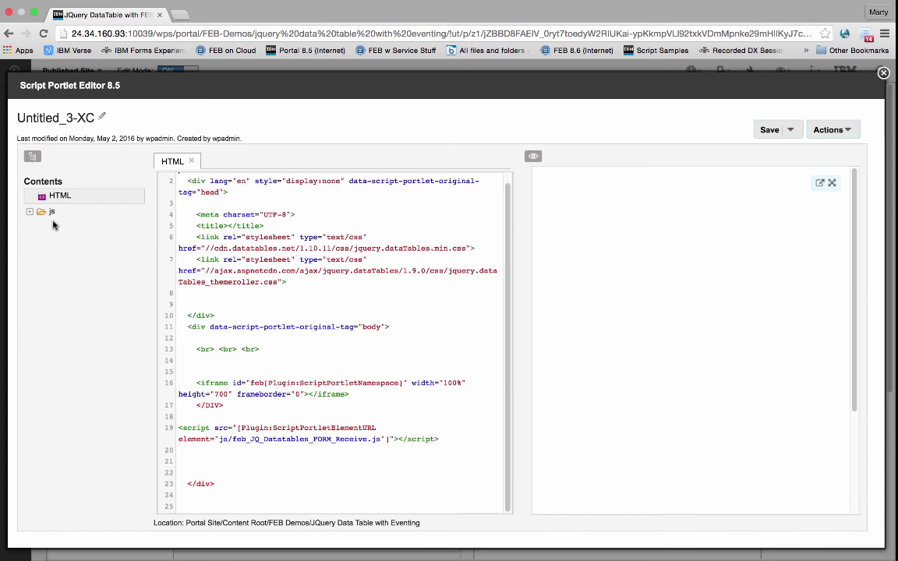
click(30, 212)
click(67, 226)
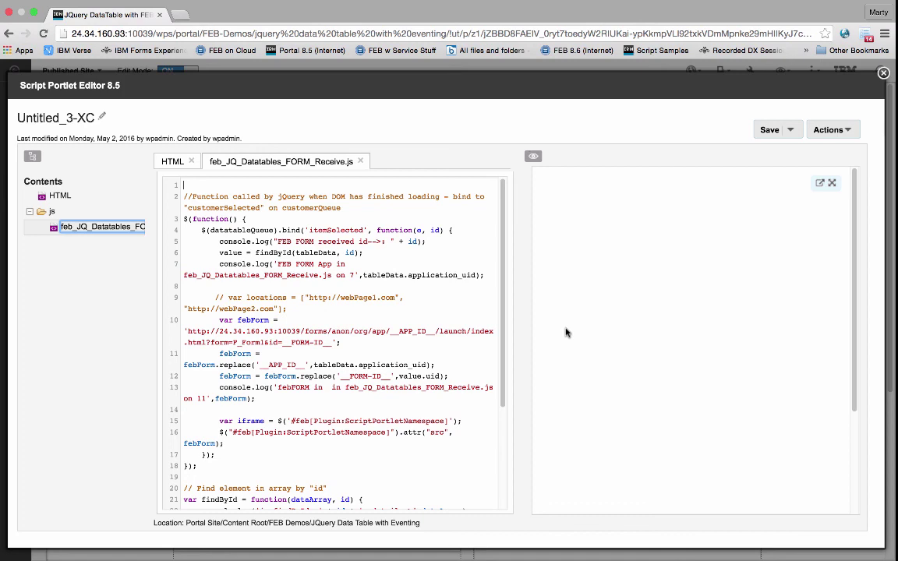
click(883, 74)
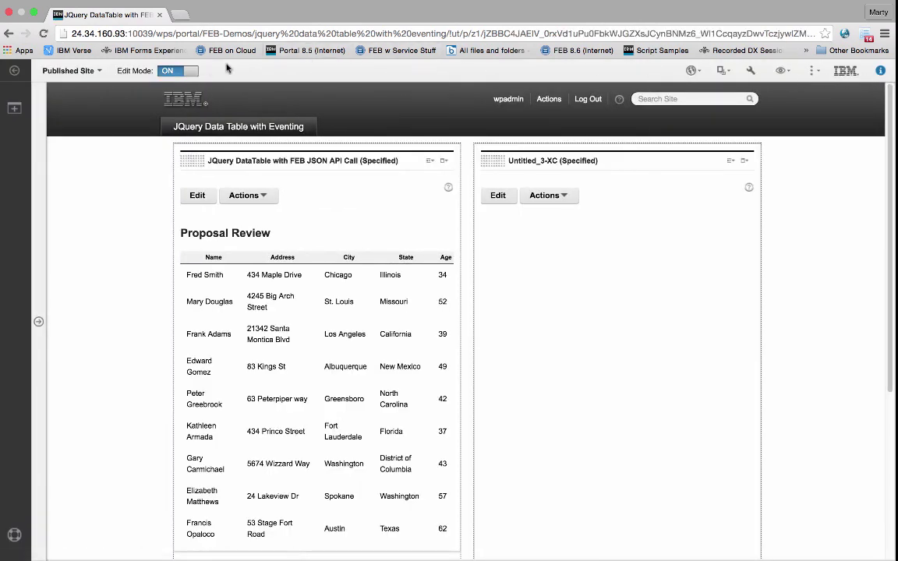
click(185, 70)
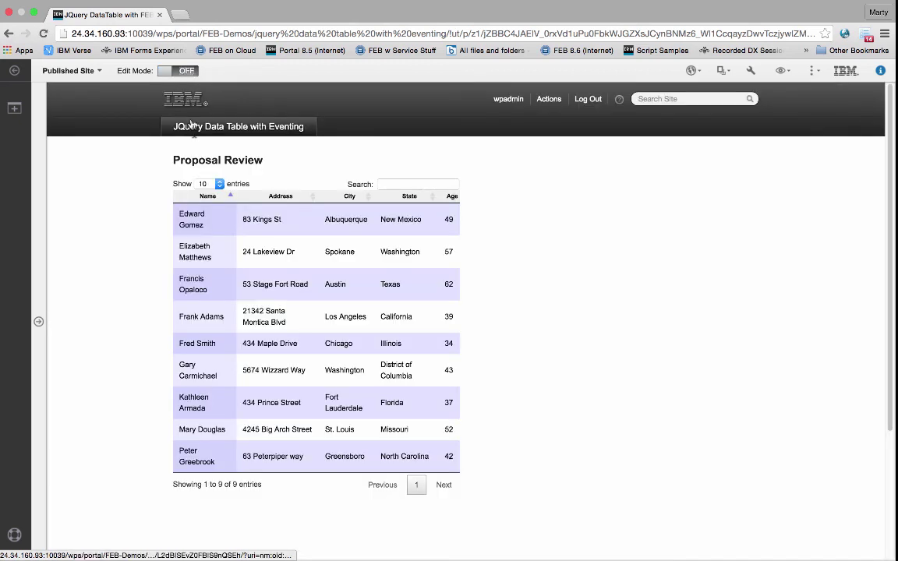
click(200, 222)
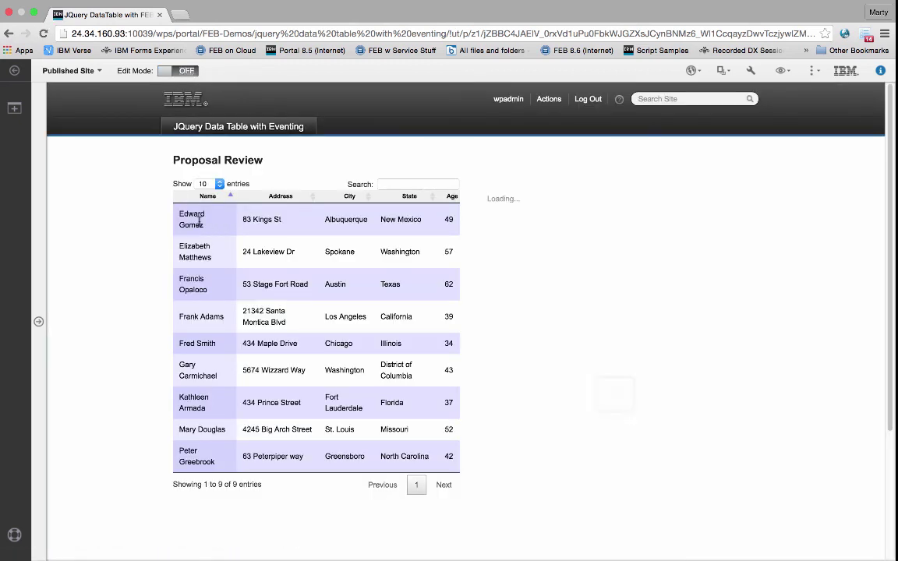